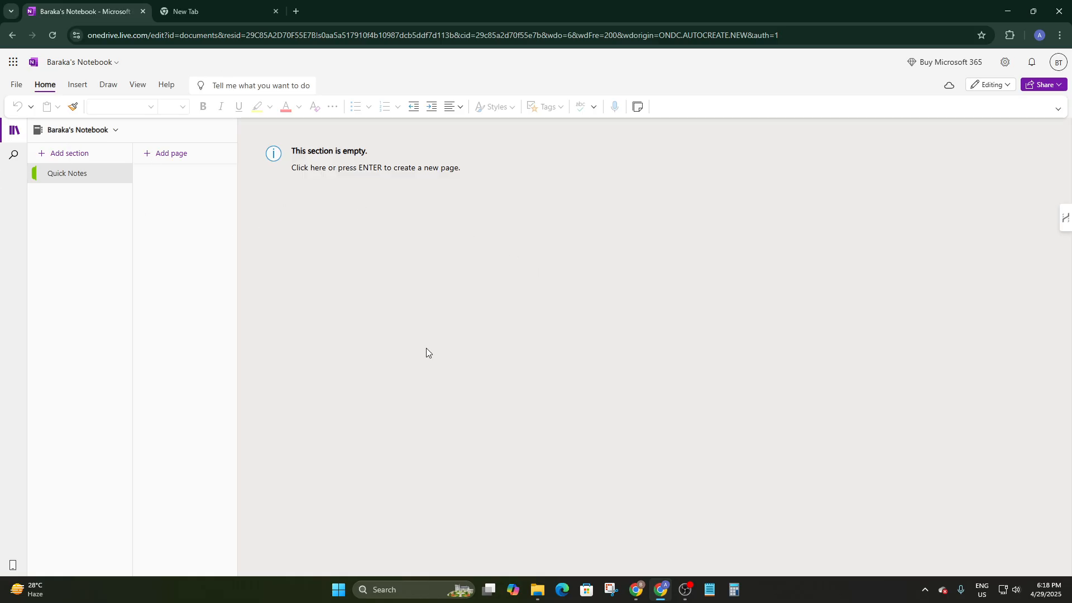
- Search the computer for OneNote and open the OneNote desktop app
click(338, 590)
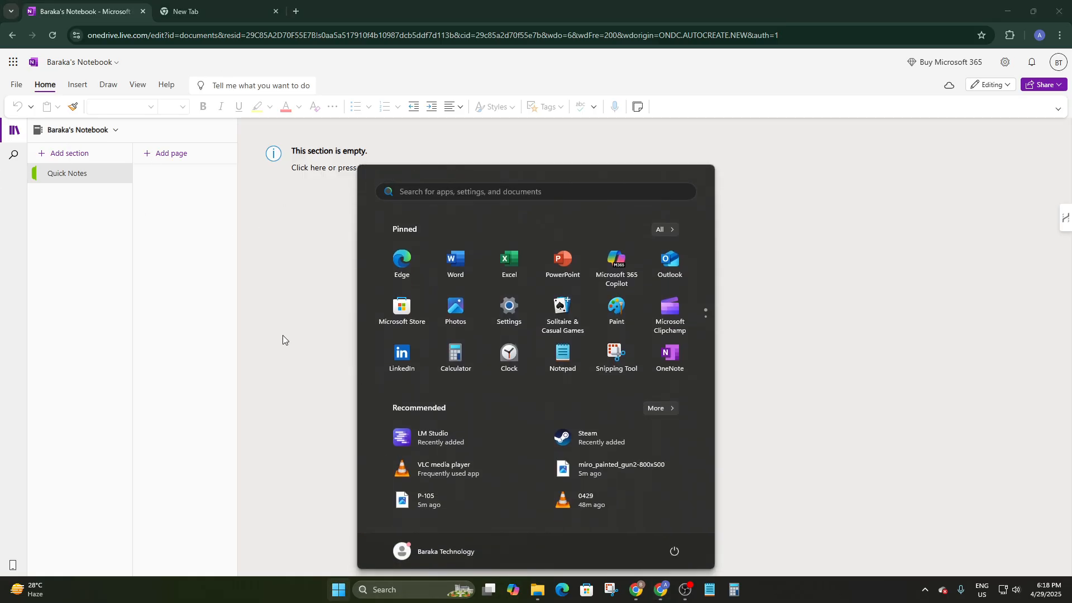
text(note)
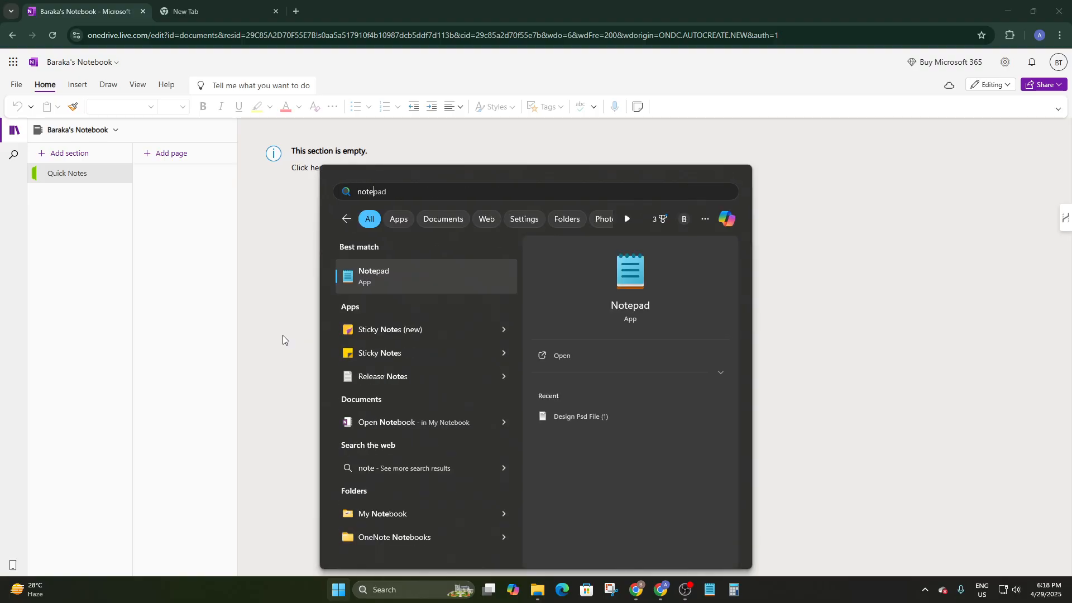
key(BackSpace)
key(BackSpace)
key(BackSpace)
key(BackSpace)
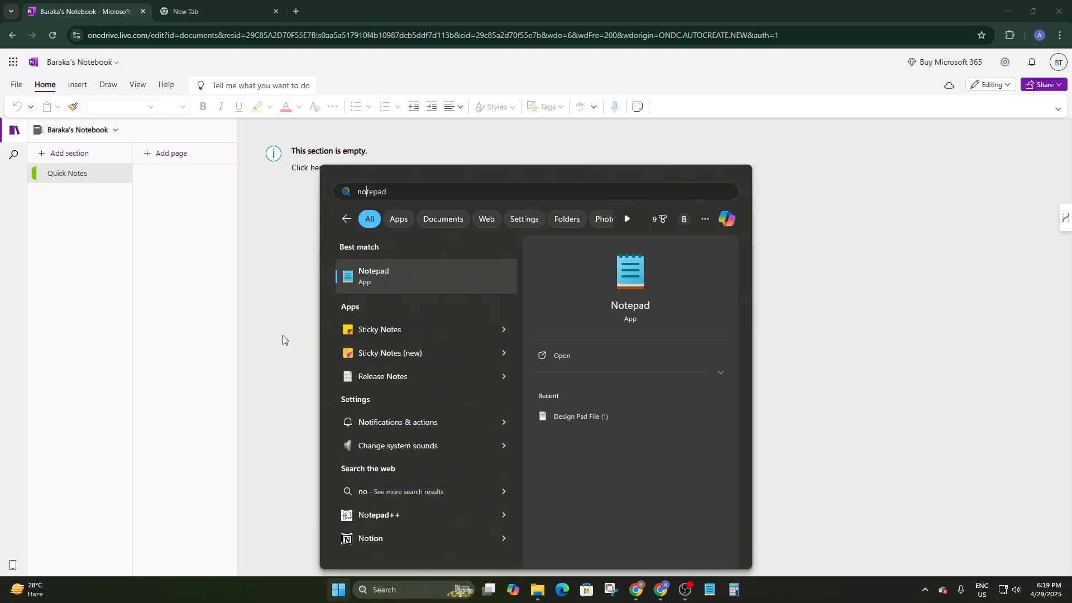
text(one)
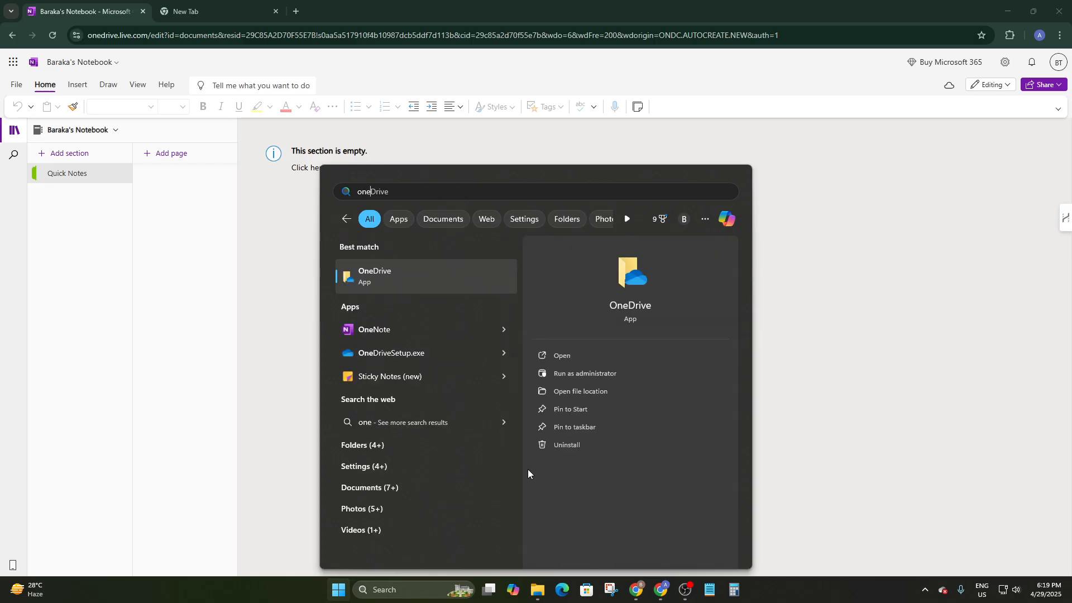
click(384, 329)
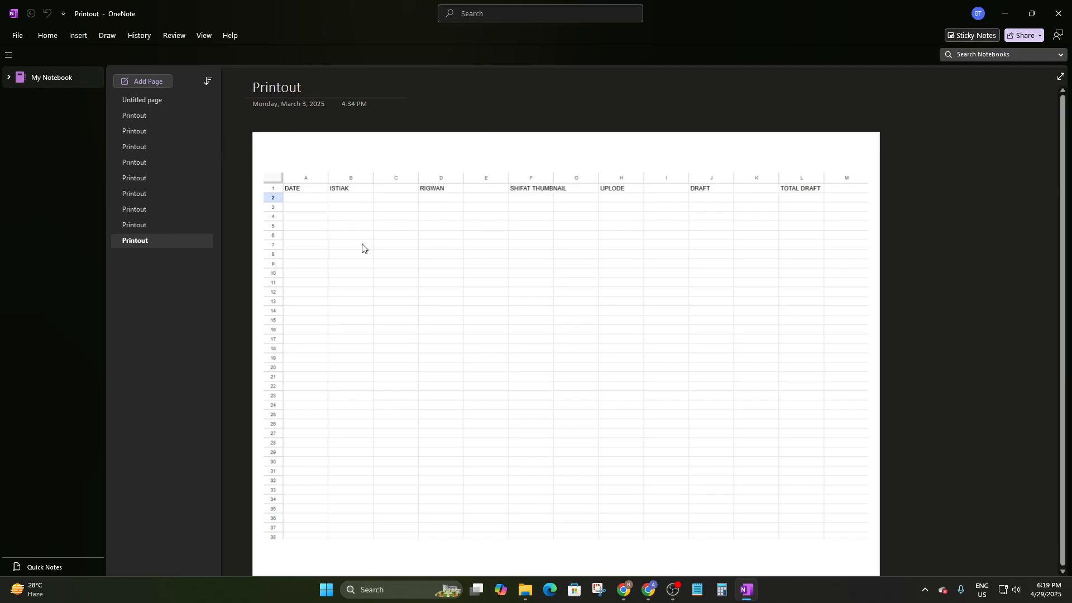
- Shrink the spreadsheet printout image on the last Printout page and delete it from the page
click(405, 228)
scroll(433, 264, down, 5)
scroll(434, 264, up, 5)
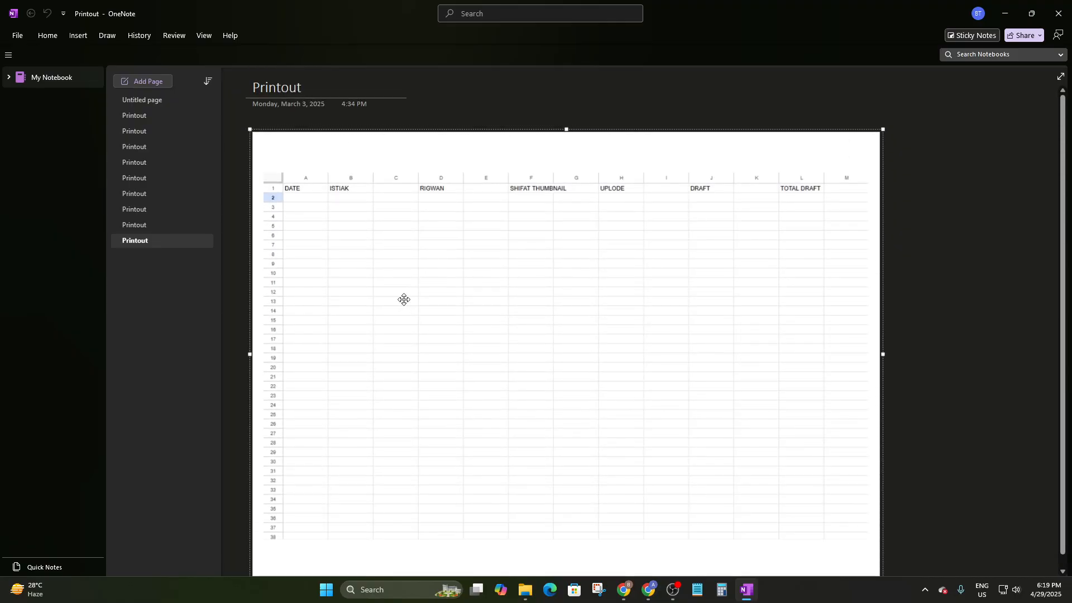
scroll(892, 239, down, 5)
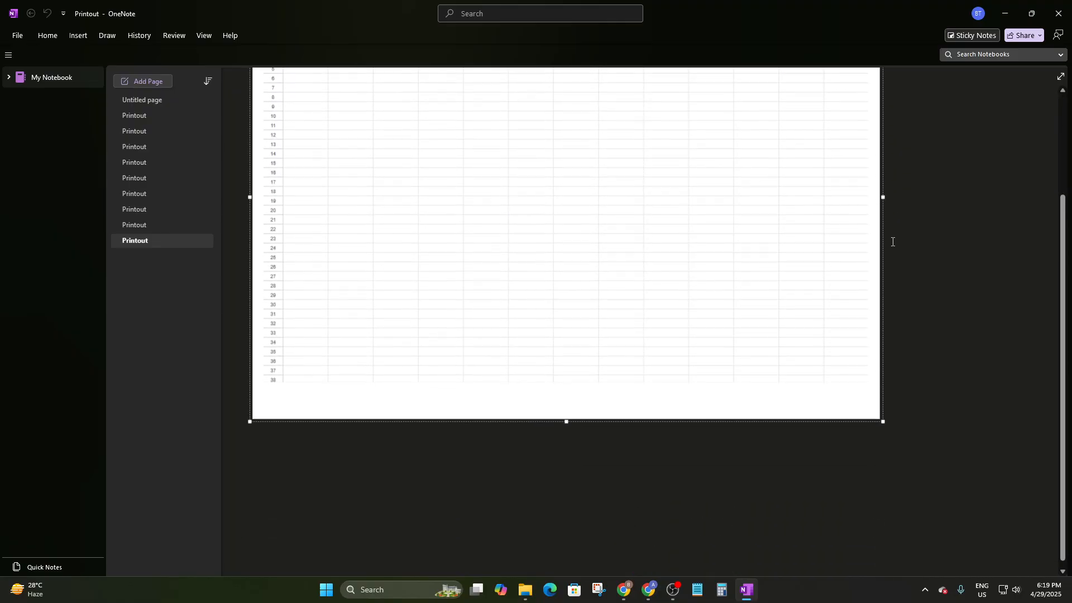
scroll(605, 353, up, 5)
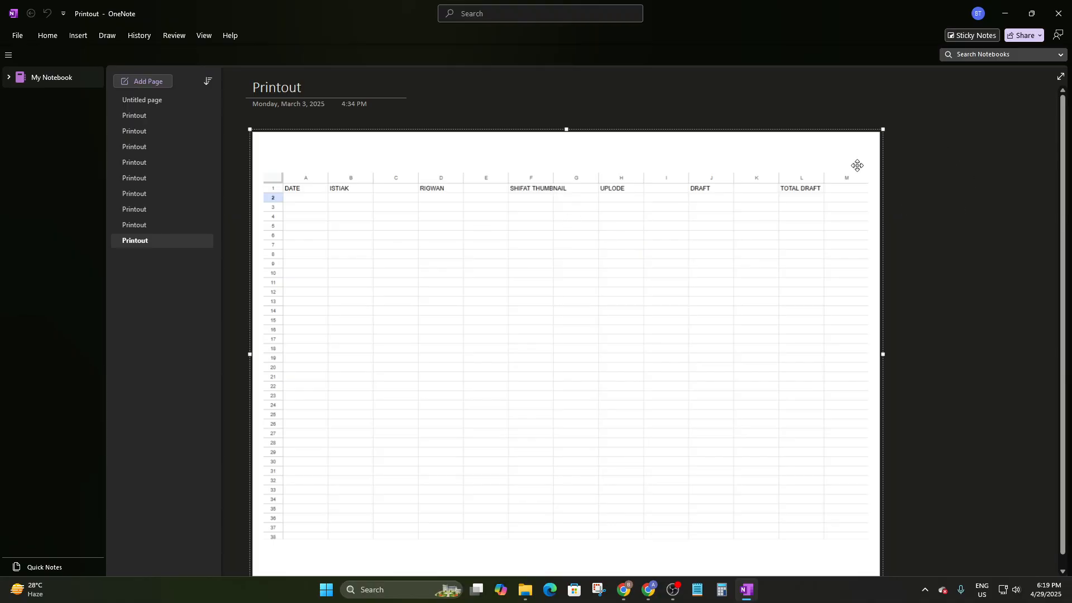
drag(882, 129, 655, 337)
scroll(468, 357, down, 3)
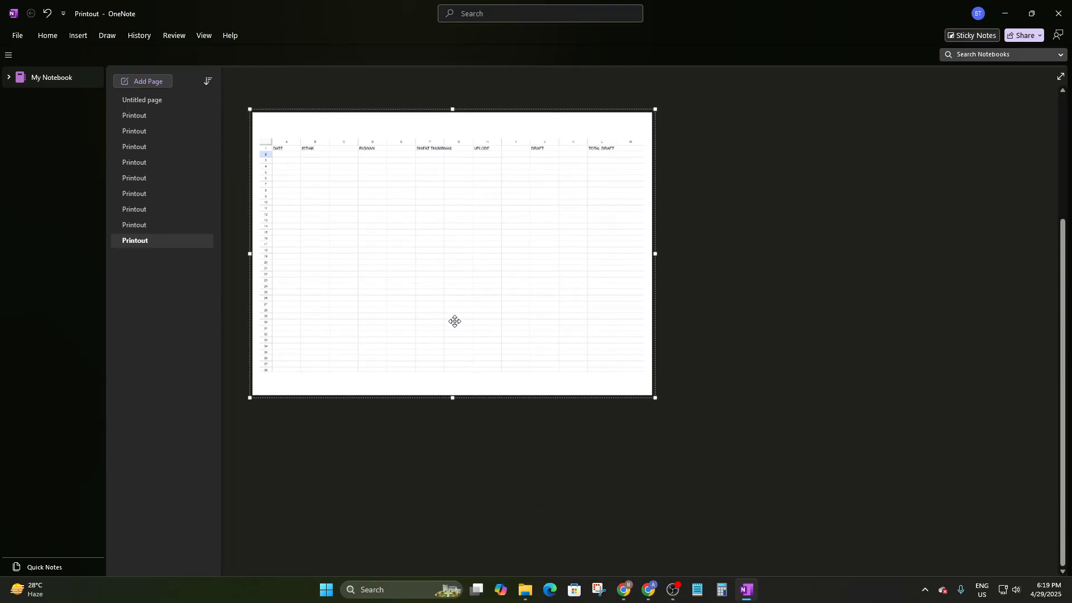
scroll(436, 309, up, 3)
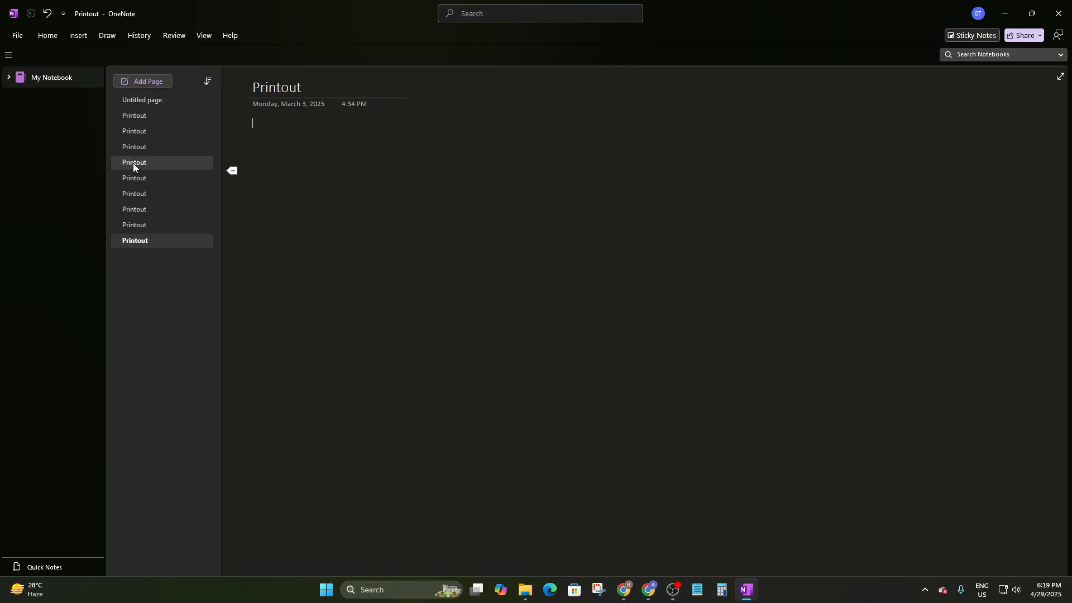
- Switch to another Printout page and move the first Printout page to the end of the page list
click(136, 224)
click(136, 193)
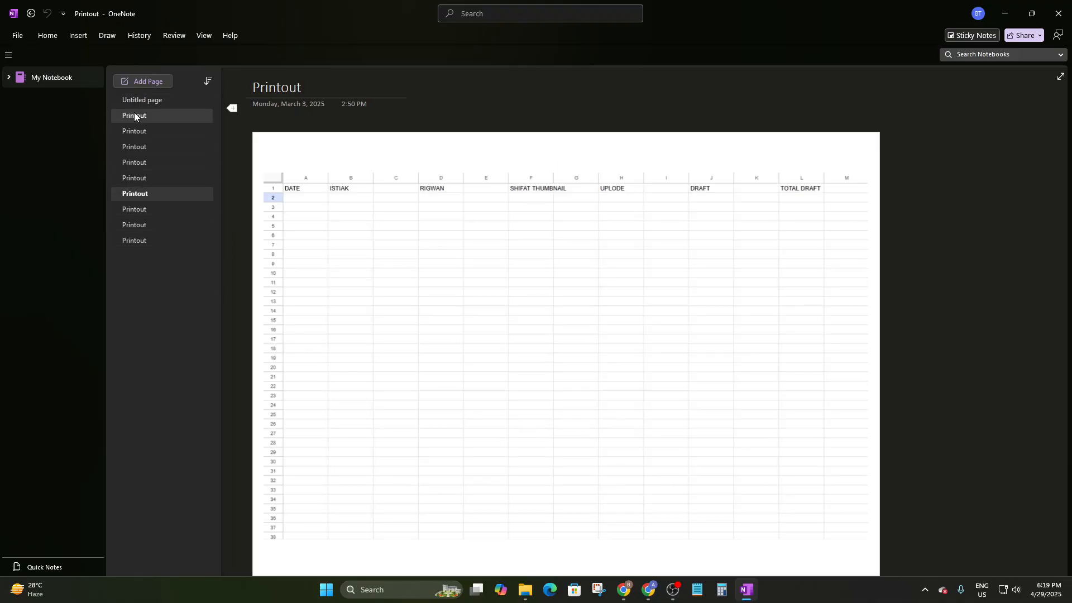
drag(121, 116, 178, 244)
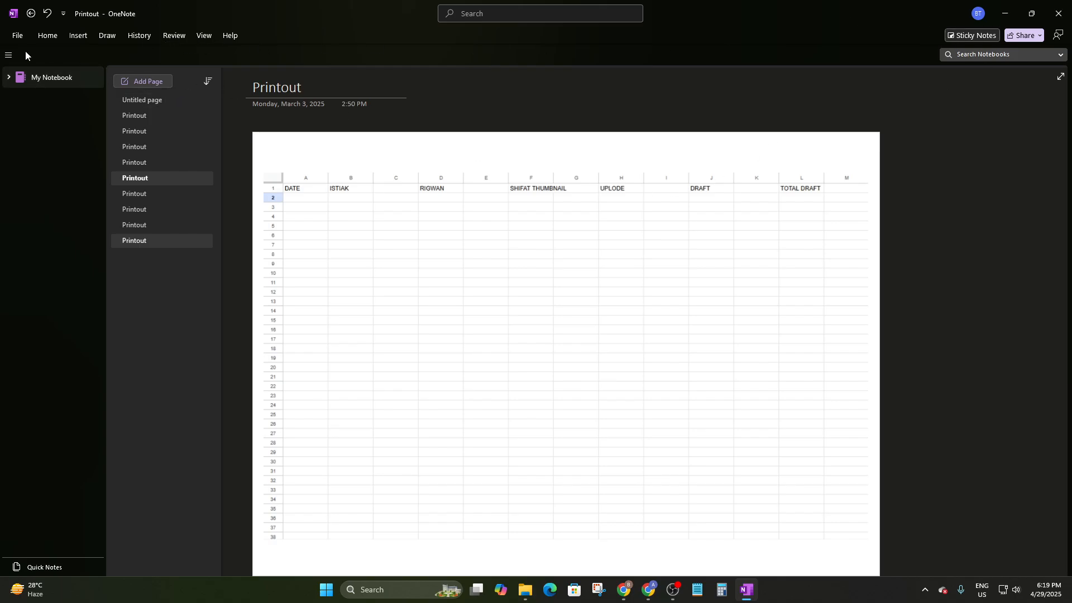
- Create a new section in My Notebook
right_click(45, 73)
right_click(22, 115)
right_click(22, 108)
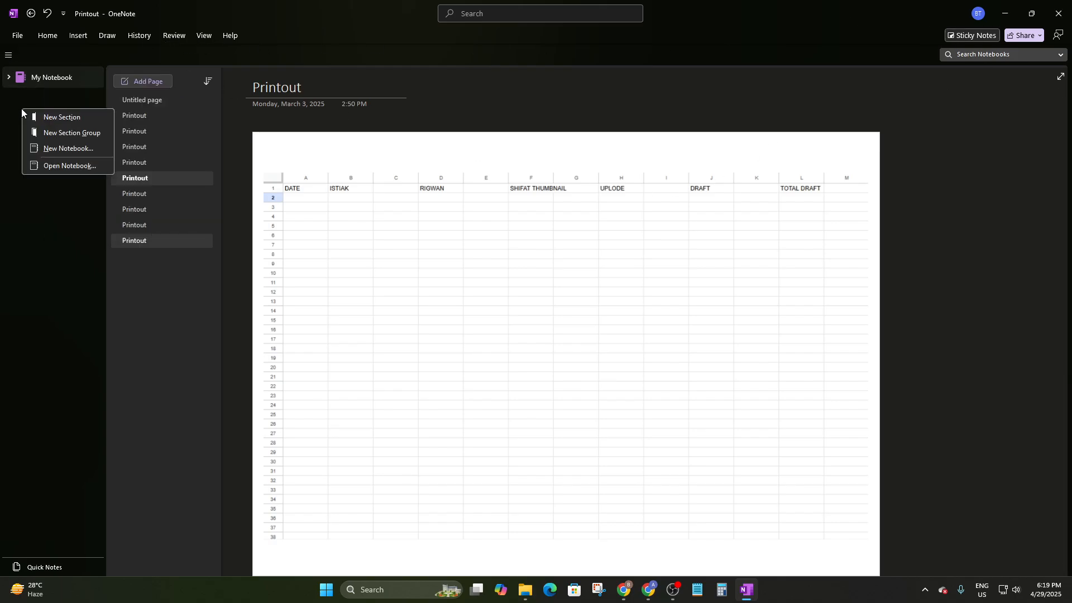
click(65, 114)
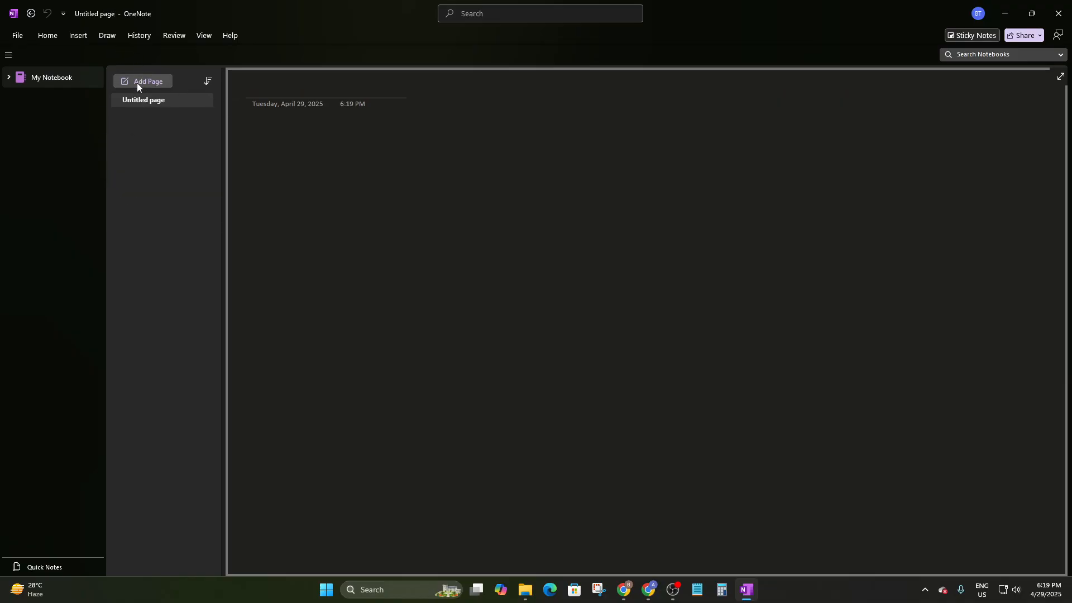
- Rename the new section's untitled page as "Report"
right_click(161, 101)
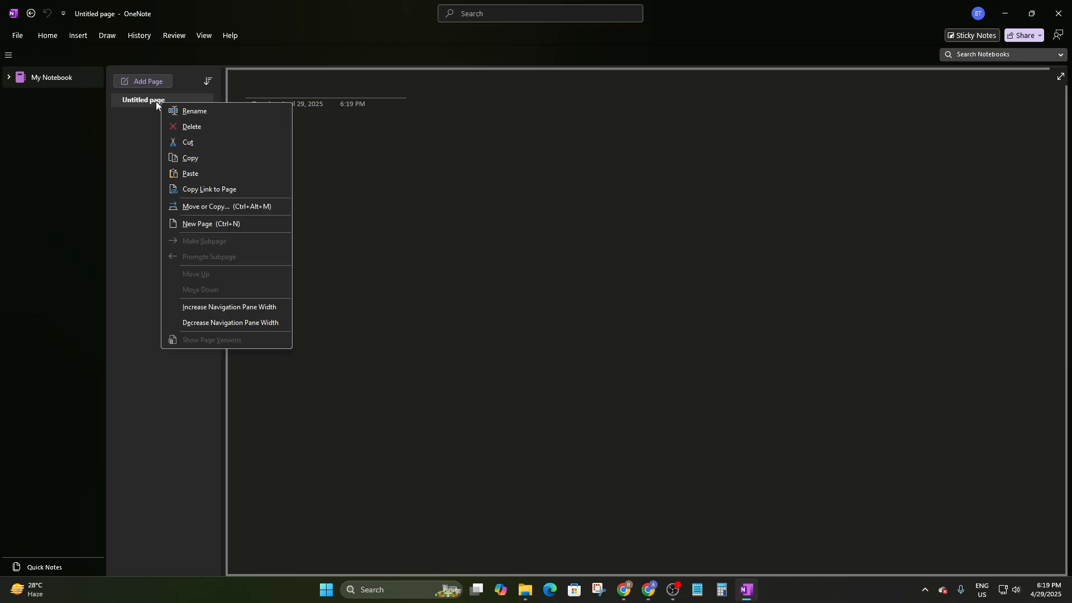
right_click(155, 102)
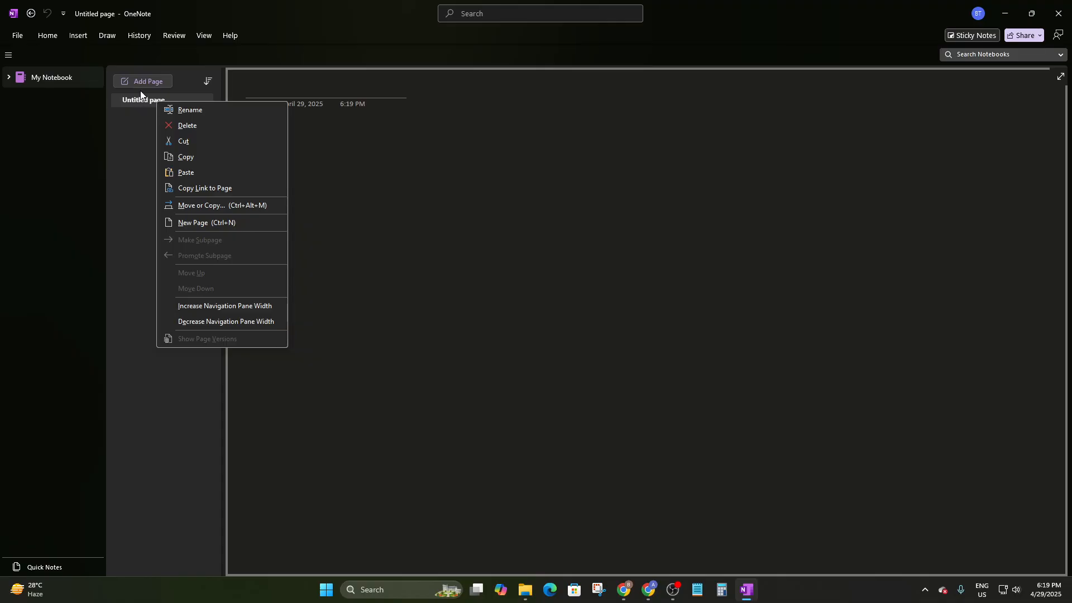
click(184, 110)
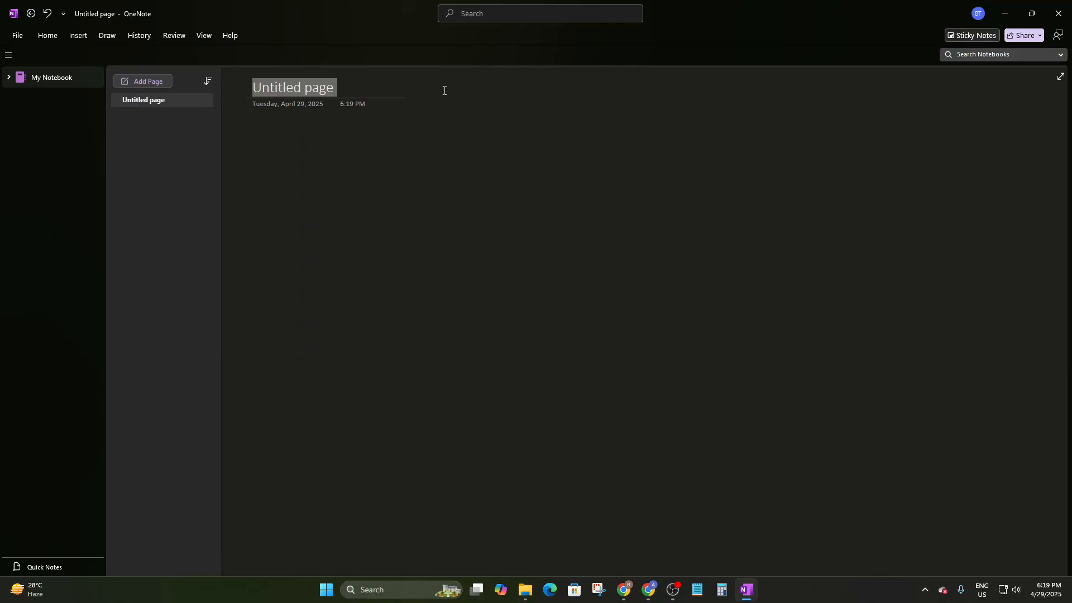
text(Re)
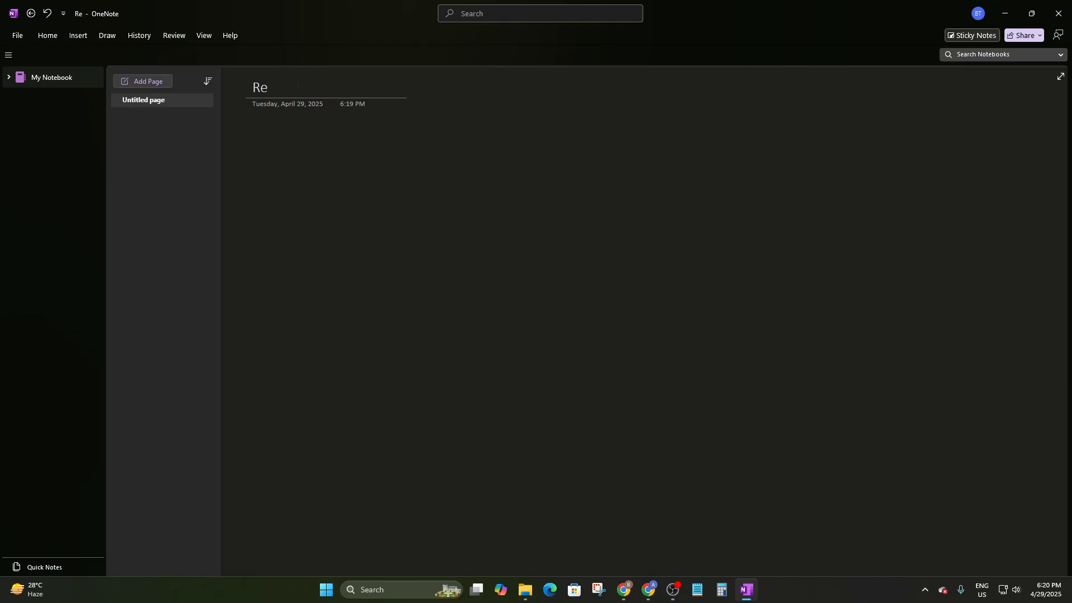
text(port)
key(Return)
- Write "This is a report for How To Simple Tech" in the body of the Report page
text(This id)
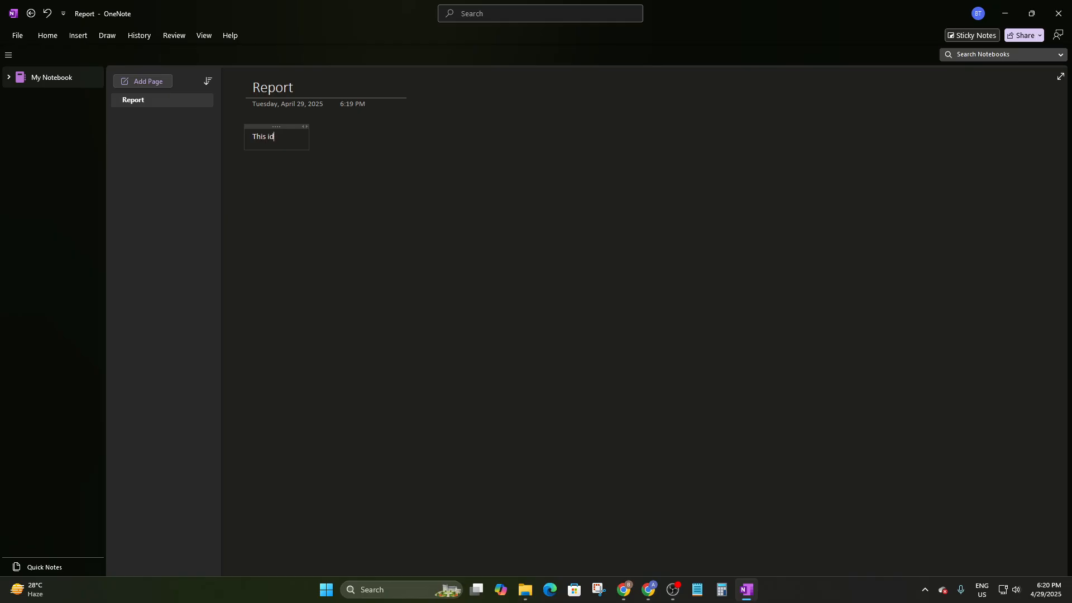
key(BackSpace)
text(s a report for Hoe)
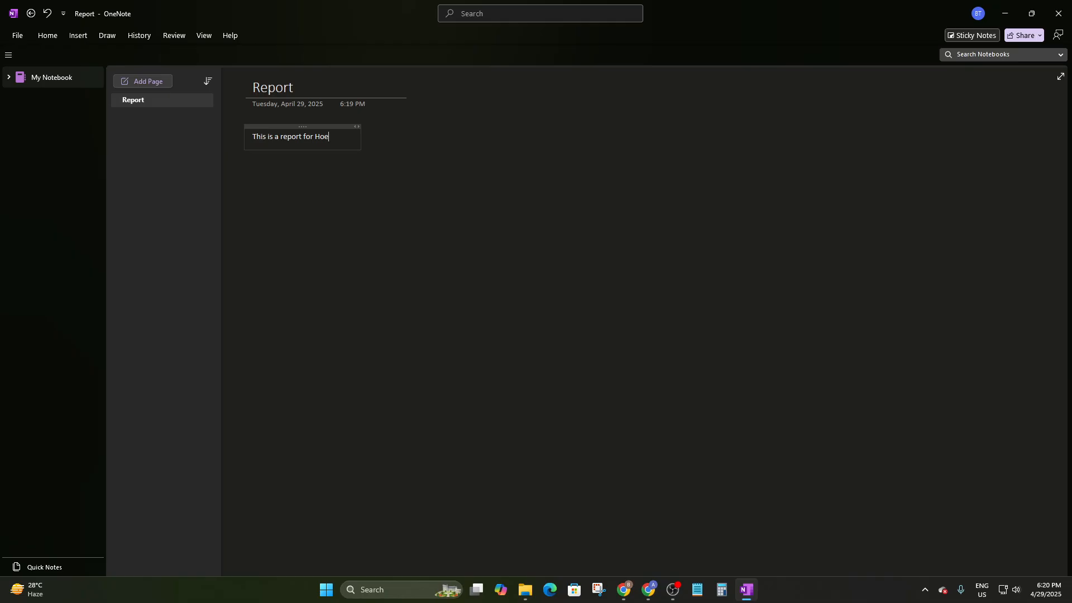
key(BackSpace)
text(w To Simple Tech)
key(Return)
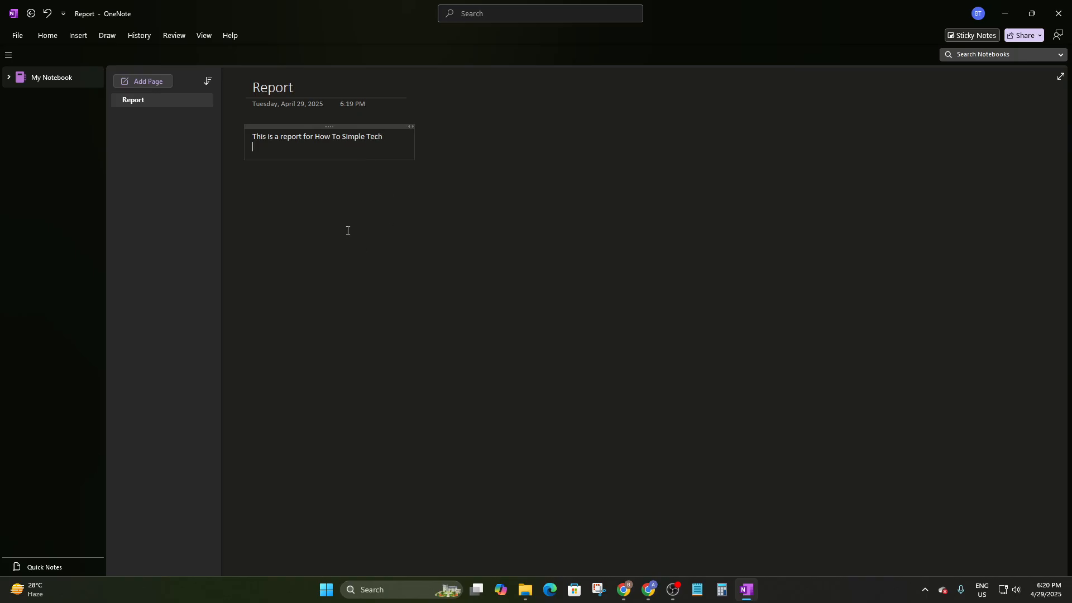
key(BackSpace)
drag(393, 142, 169, 155)
drag(371, 142, 244, 147)
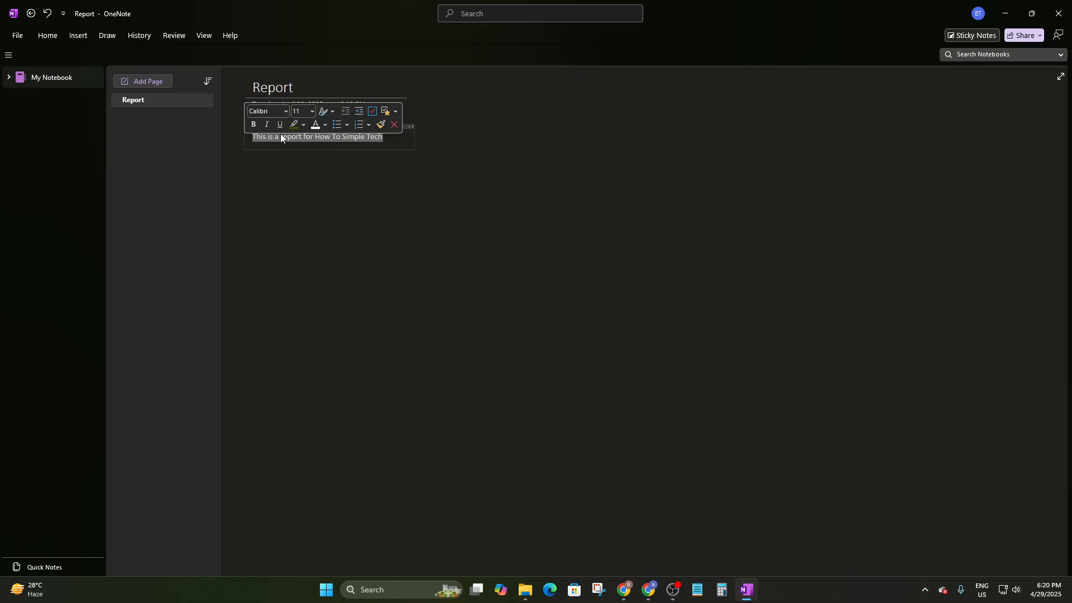
click(354, 174)
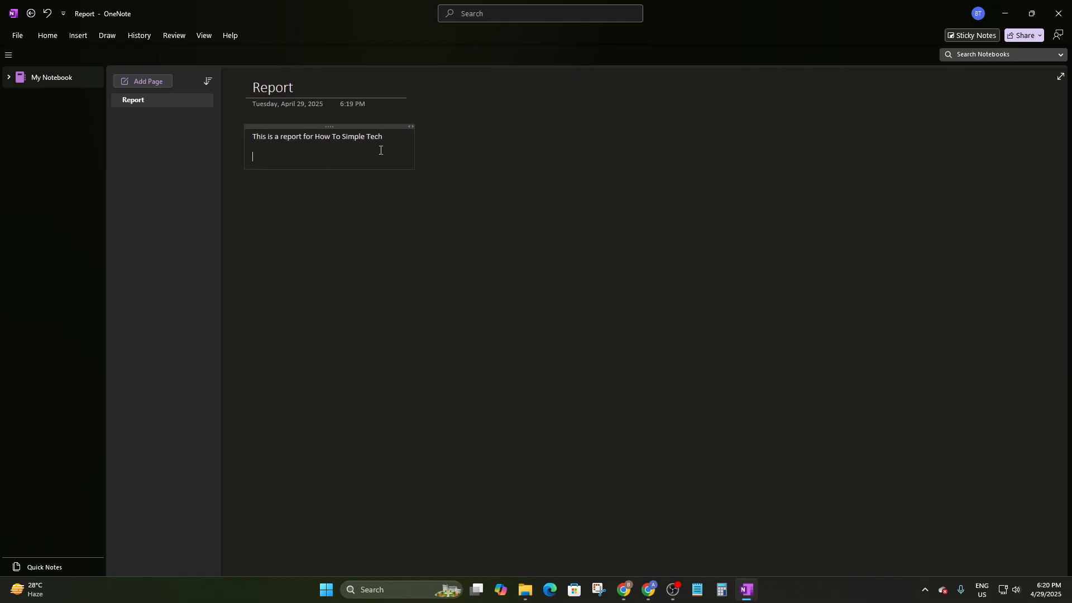
key(BackSpace)
right_click(470, 153)
right_click(435, 139)
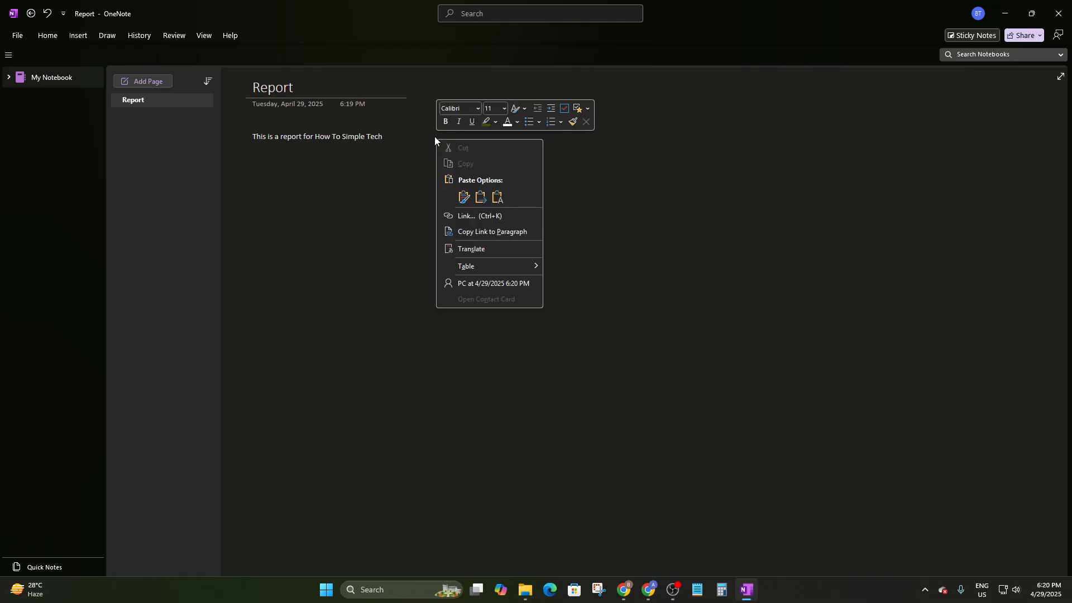
right_click(404, 248)
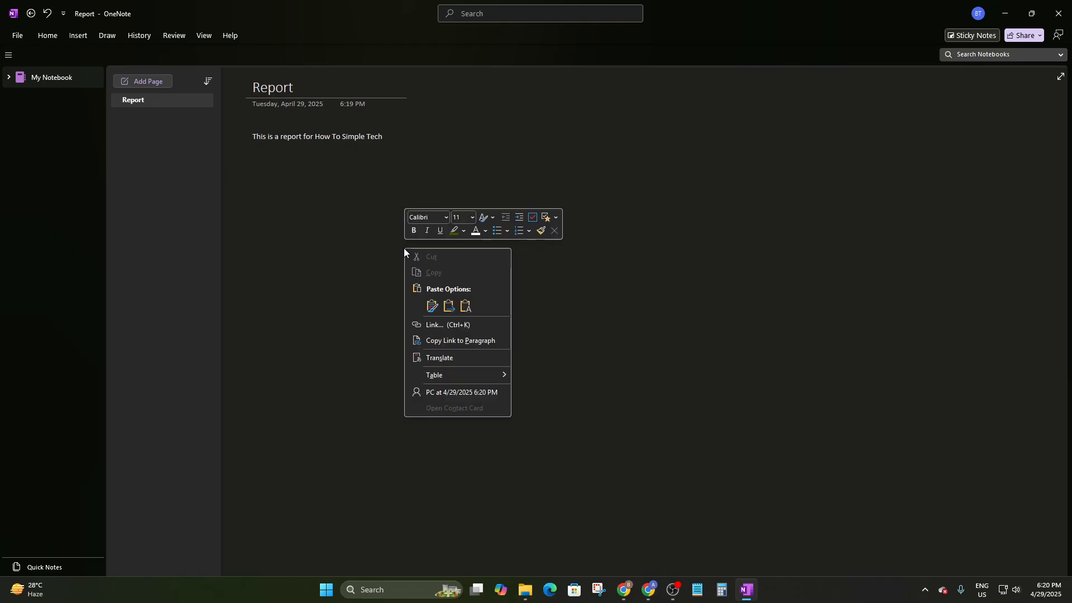
right_click(599, 217)
right_click(471, 174)
right_click(688, 210)
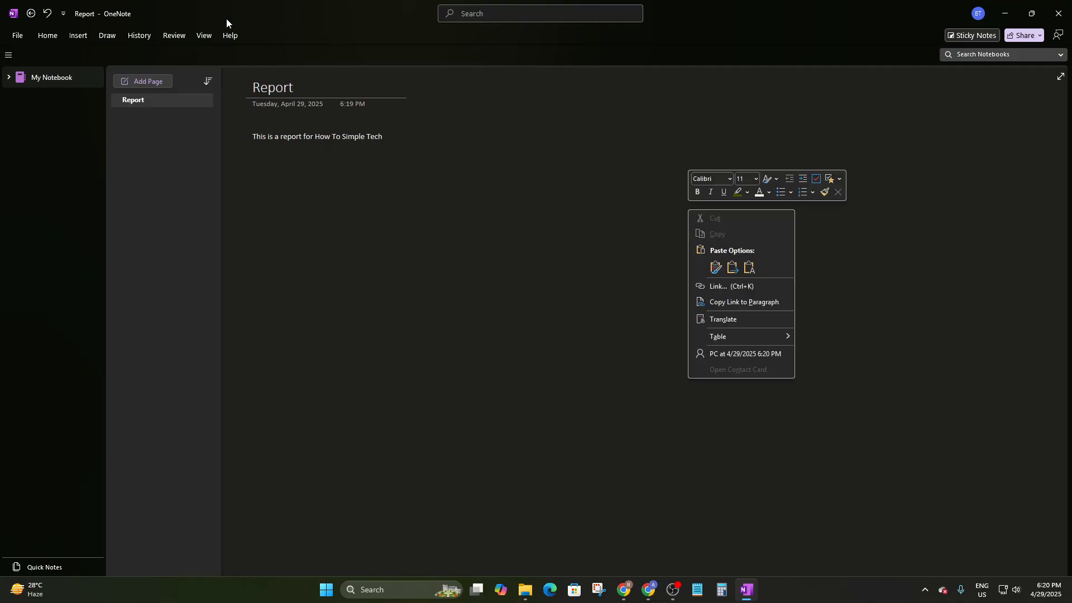
- Try to set the font to Times New Roman at an empty spot on the Report page
right_click(426, 157)
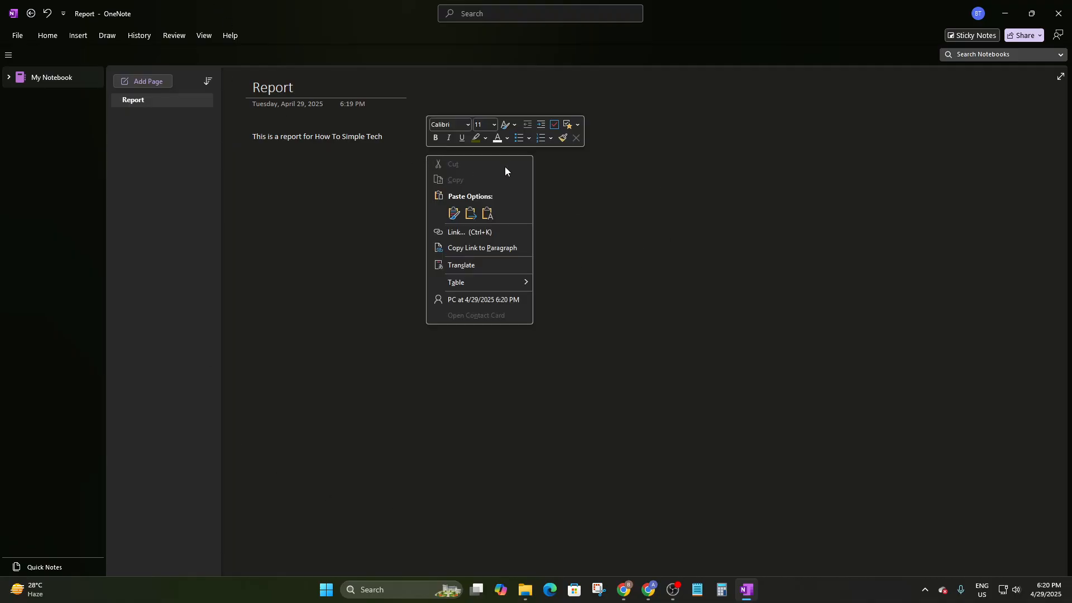
click(468, 124)
scroll(493, 329, down, 20)
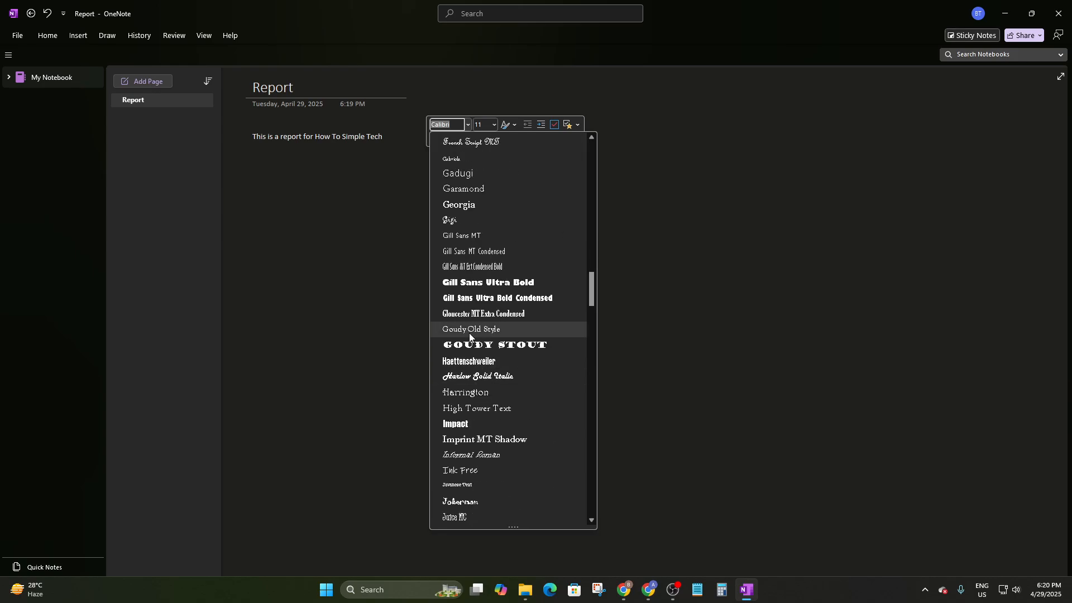
scroll(497, 380, down, 20)
scroll(501, 387, down, 20)
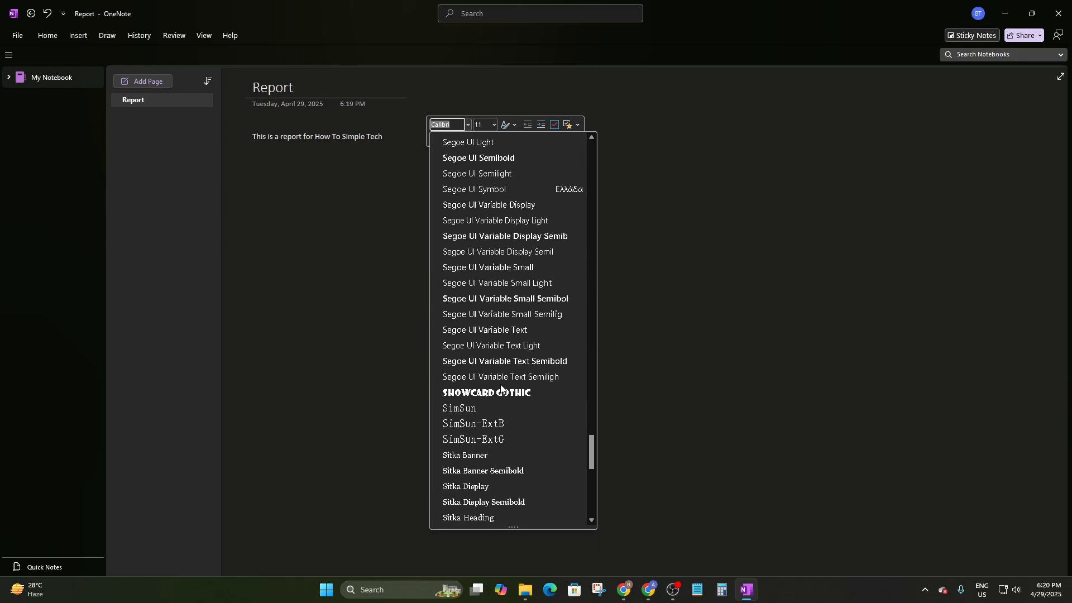
scroll(501, 390, up, 5)
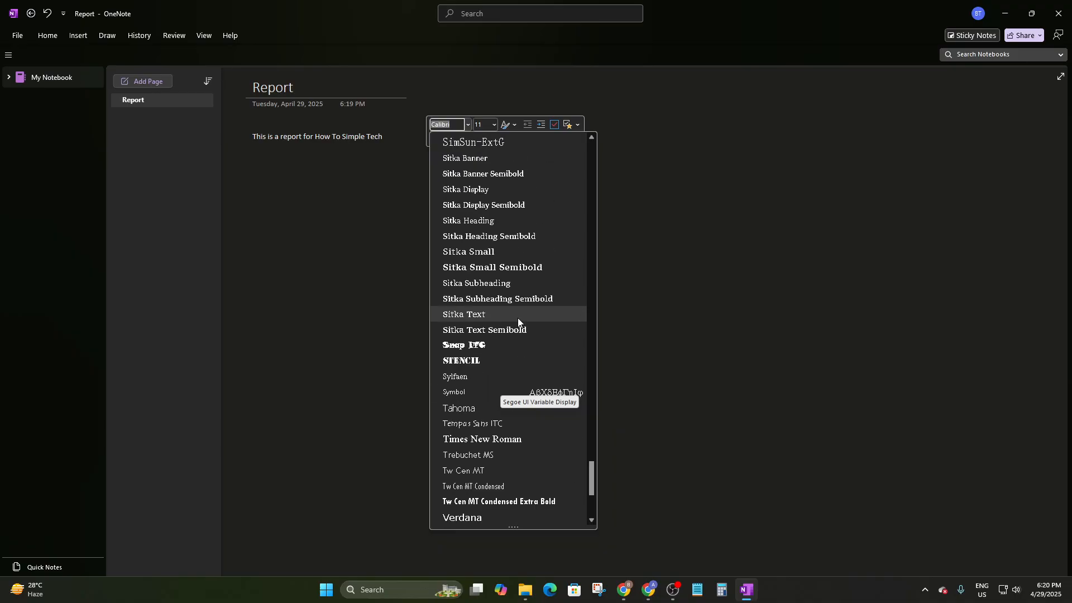
scroll(517, 317, down, 1)
click(484, 390)
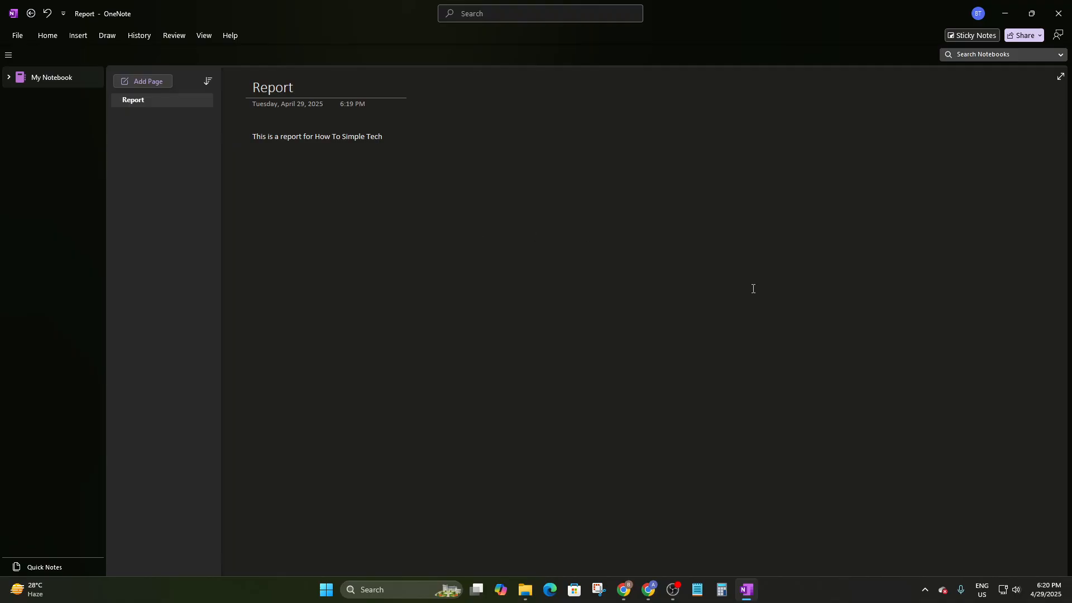
- Add a separate note reading "Hello Guys" below and to the right of the report sentence
click(532, 417)
click(852, 226)
click(612, 295)
click(572, 227)
click(453, 176)
text(Hello Guys)
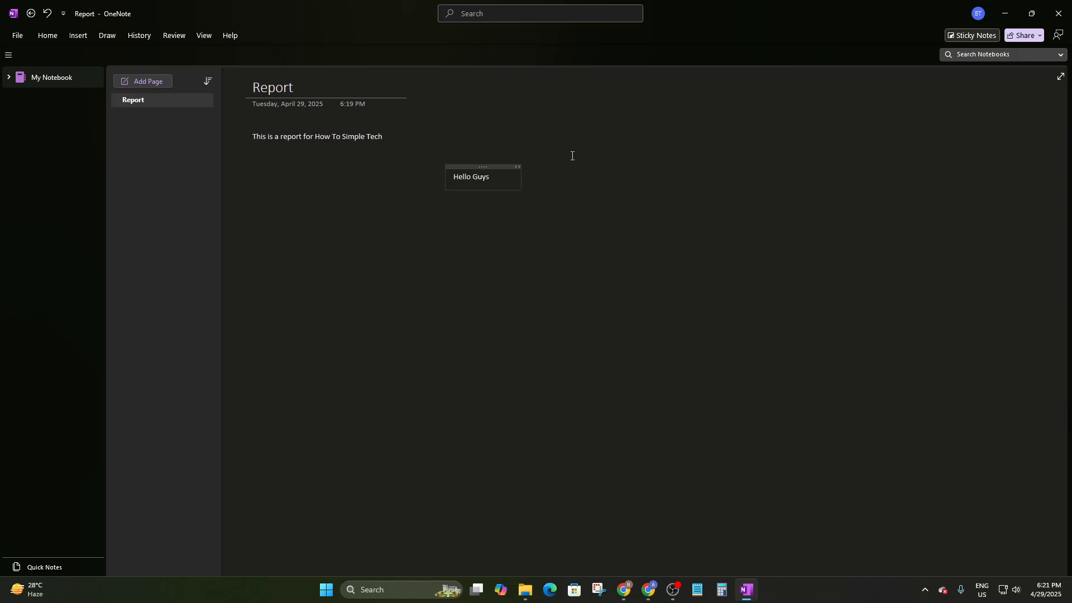
- Set the font of the "Hello Guys" text to Times New Roman
drag(500, 177, 437, 177)
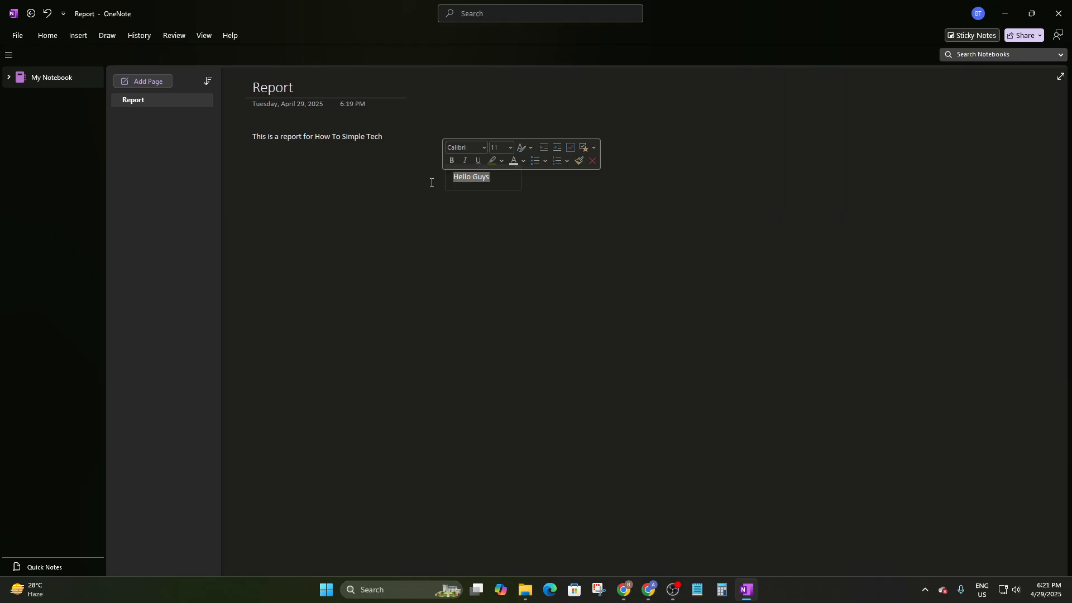
click(483, 148)
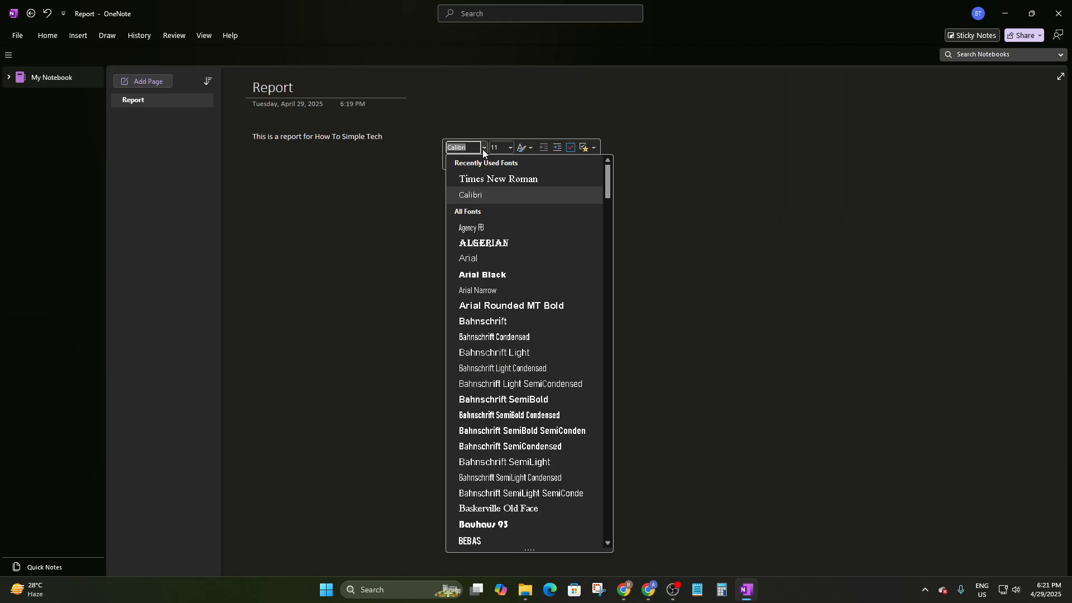
click(516, 178)
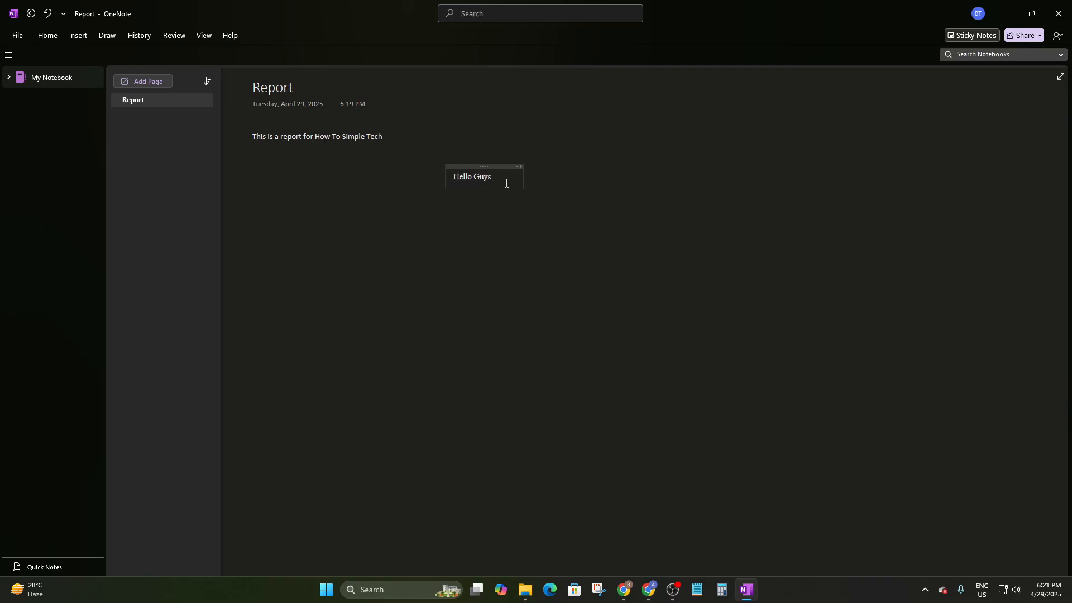
- Set the font size of the "Hello Guys" text to 24
mouse_move(437, 175)
click(482, 148)
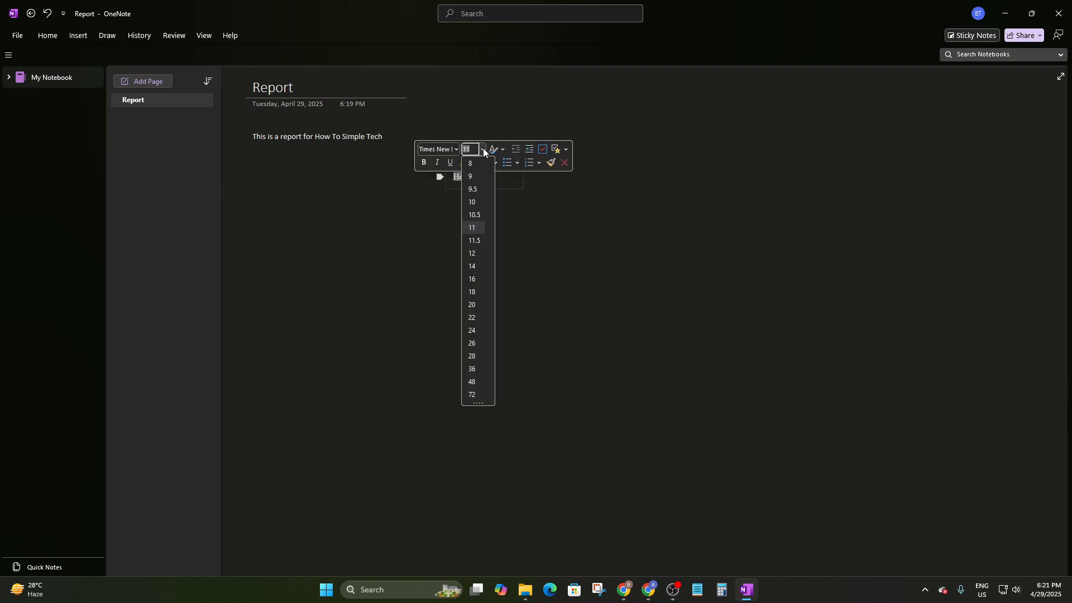
click(475, 330)
click(556, 220)
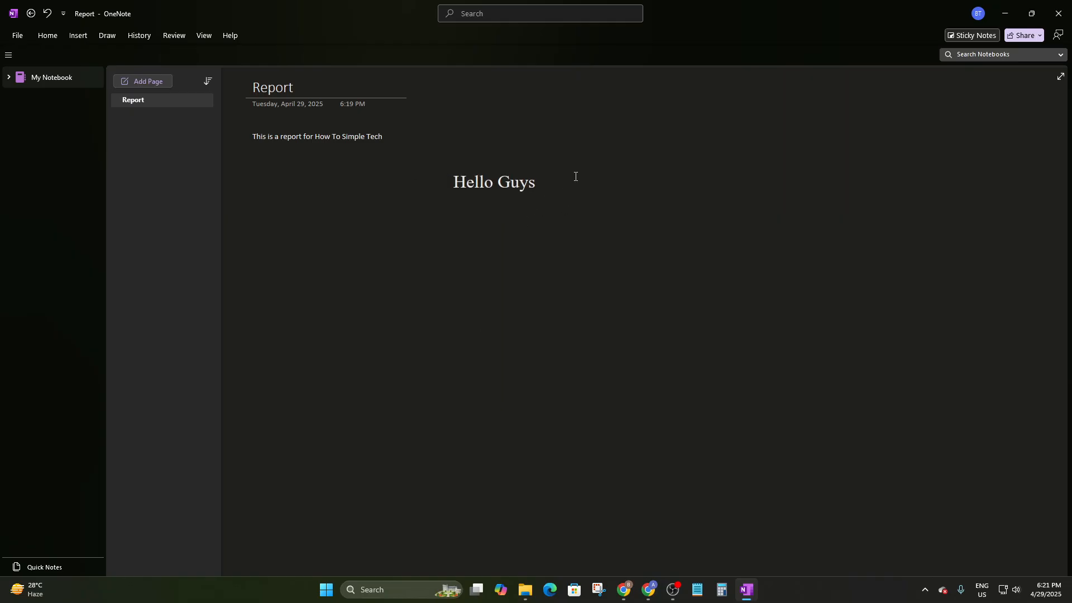
drag(536, 187, 453, 183)
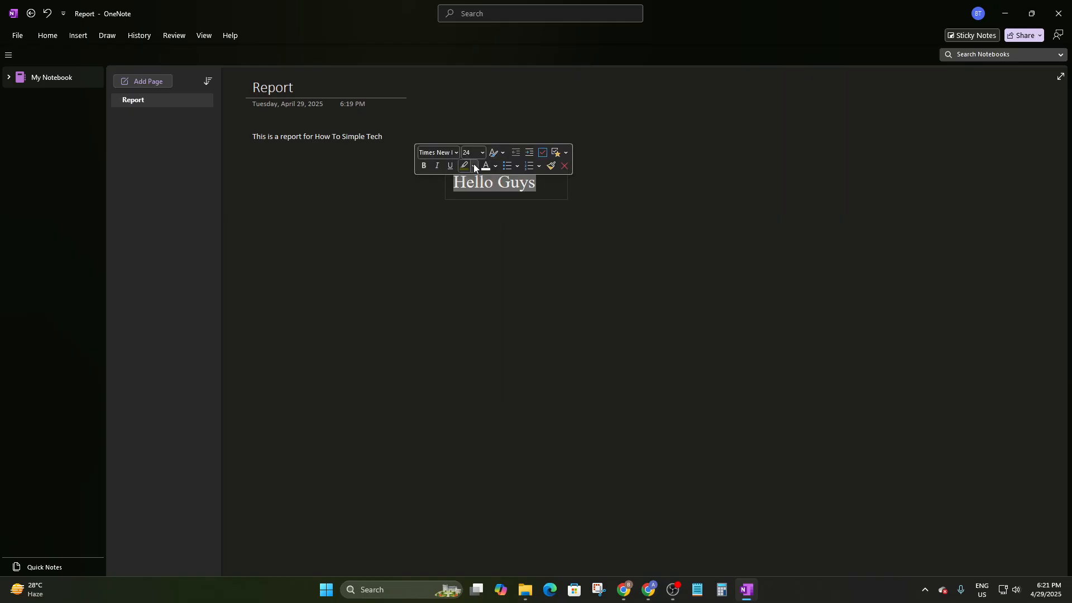
click(570, 207)
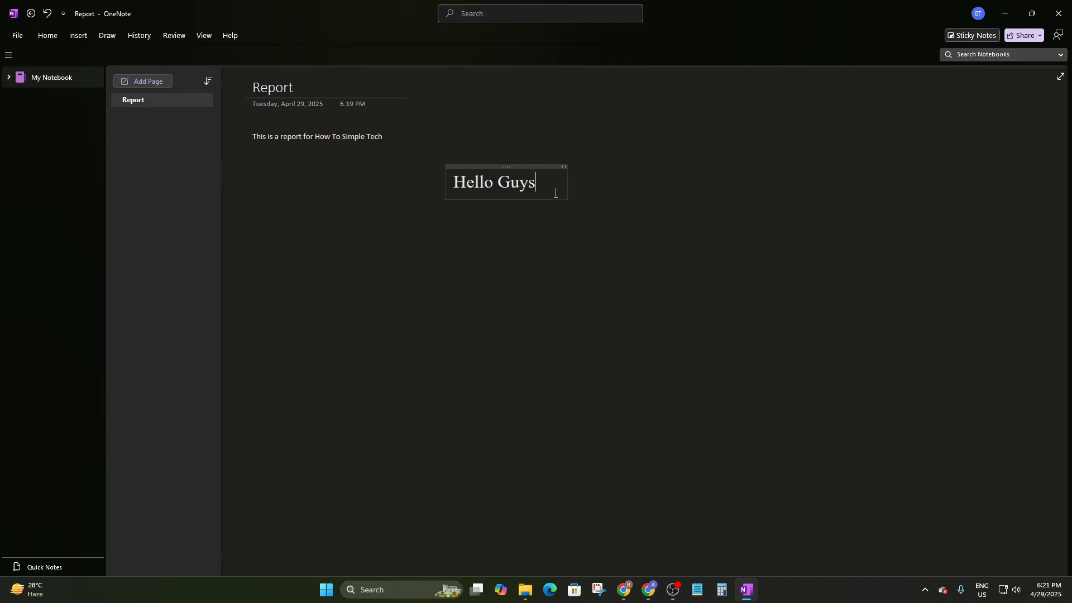
- Try the Heading 1 style on the "Hello Guys" text and undo it
right_click(555, 191)
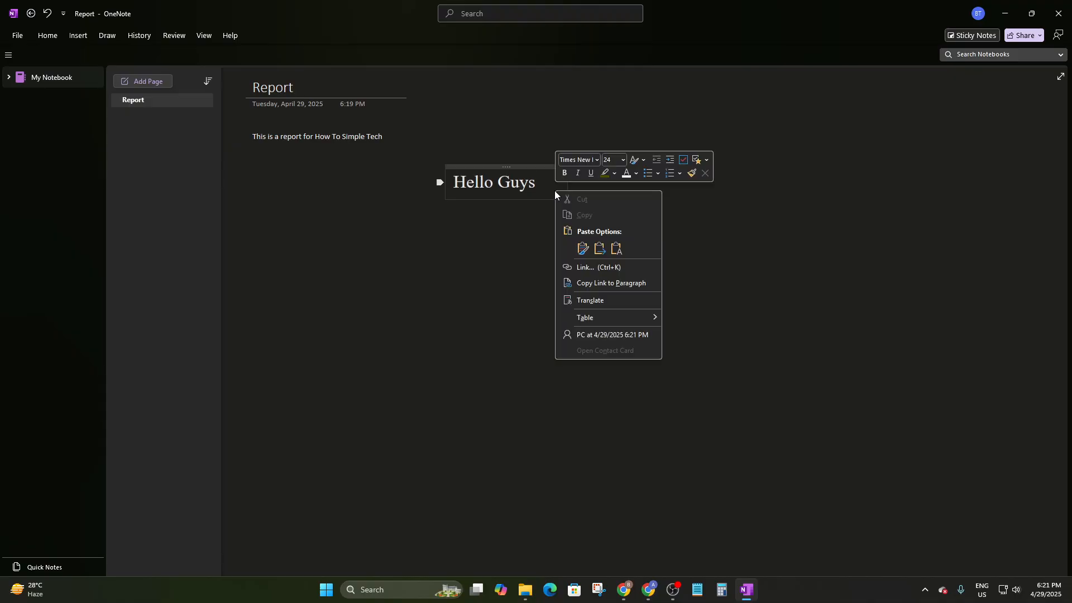
click(639, 163)
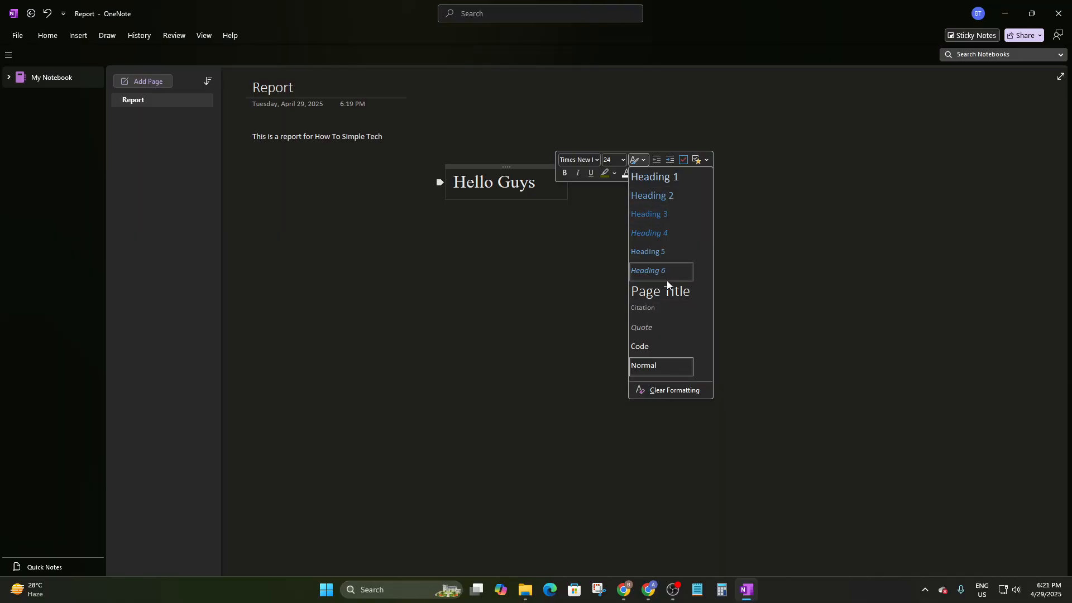
click(655, 182)
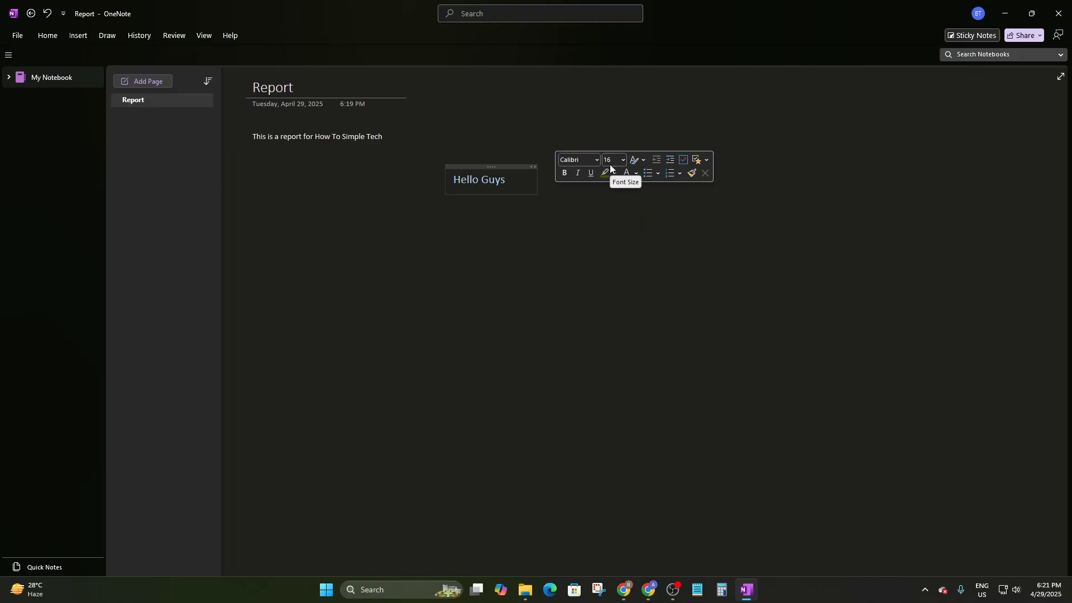
key(ctrl+z)
right_click(542, 194)
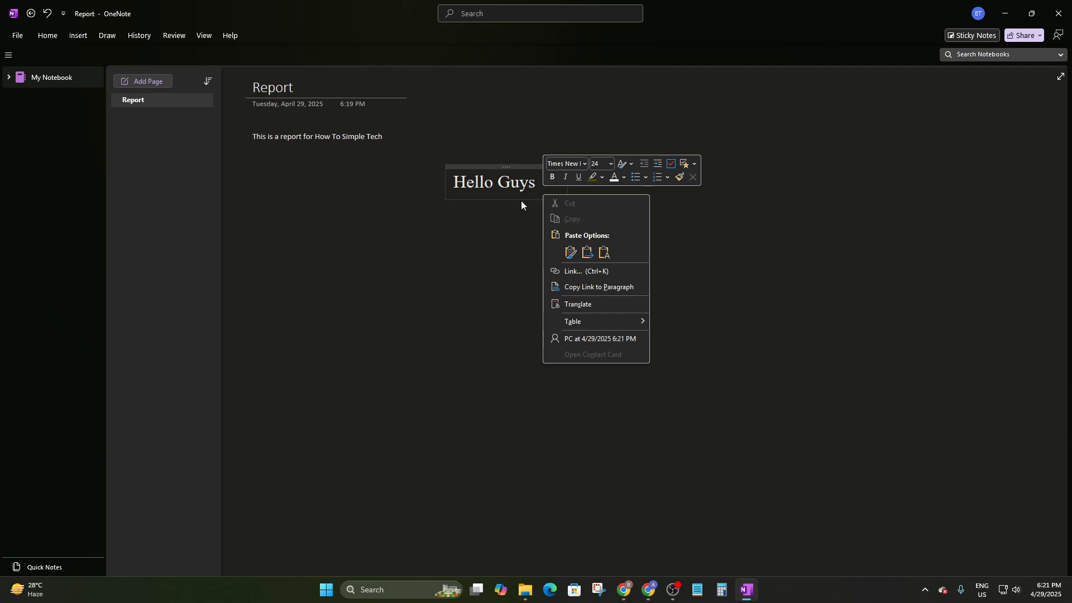
key(Escape)
- Write scratch text such as "ctrl +x" in an empty spot below "Hello Guys" and erase it
click(594, 206)
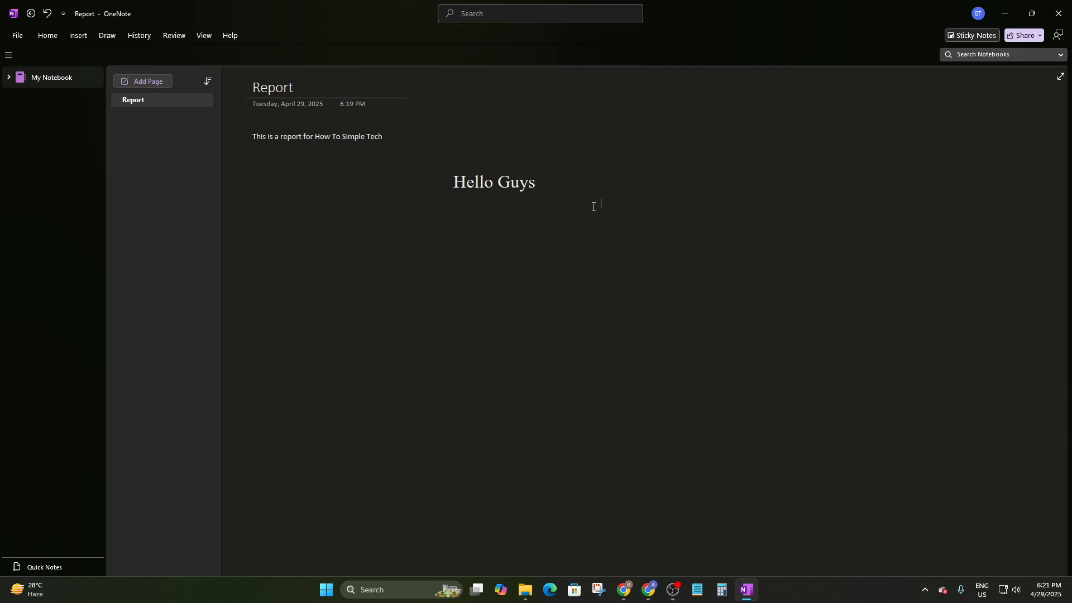
text(ctr)
key(BackSpace)
text(lr +xc)
key(BackSpace)
key(BackSpace)
text(x)
click(601, 220)
click(589, 307)
key(BackSpace)
text(va)
key(BackSpace)
text(z)
key(BackSpace)
text(y)
key(BackSpace)
key(BackSpace)
key(BackSpace)
key(BackSpace)
key(BackSpace)
key(BackSpace)
key(BackSpace)
key(BackSpace)
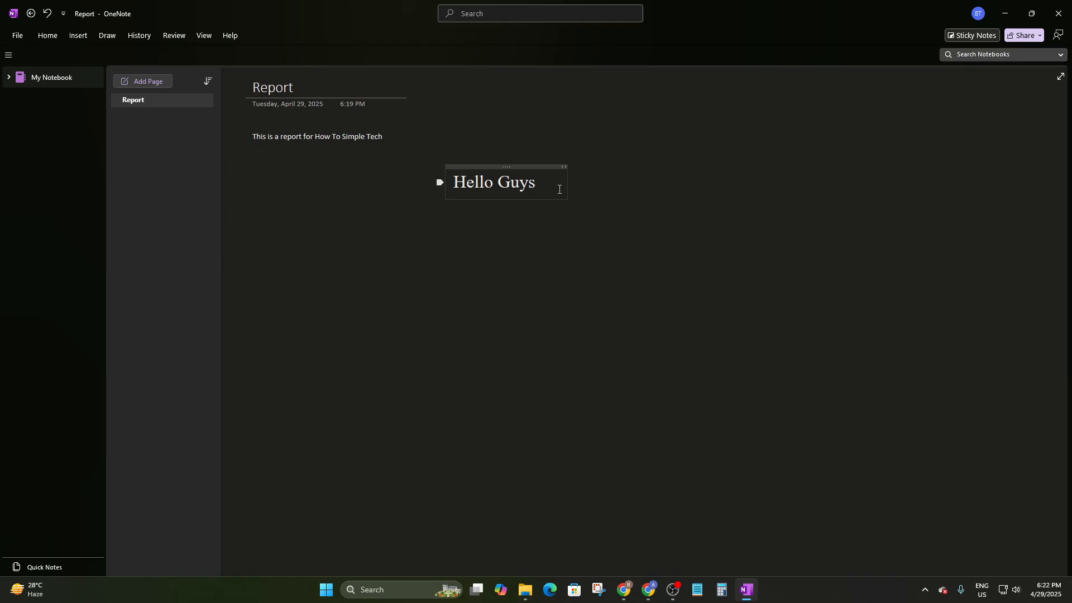
- Indent the "Hello Guys" text one level and reverse the indent
drag(539, 182, 440, 176)
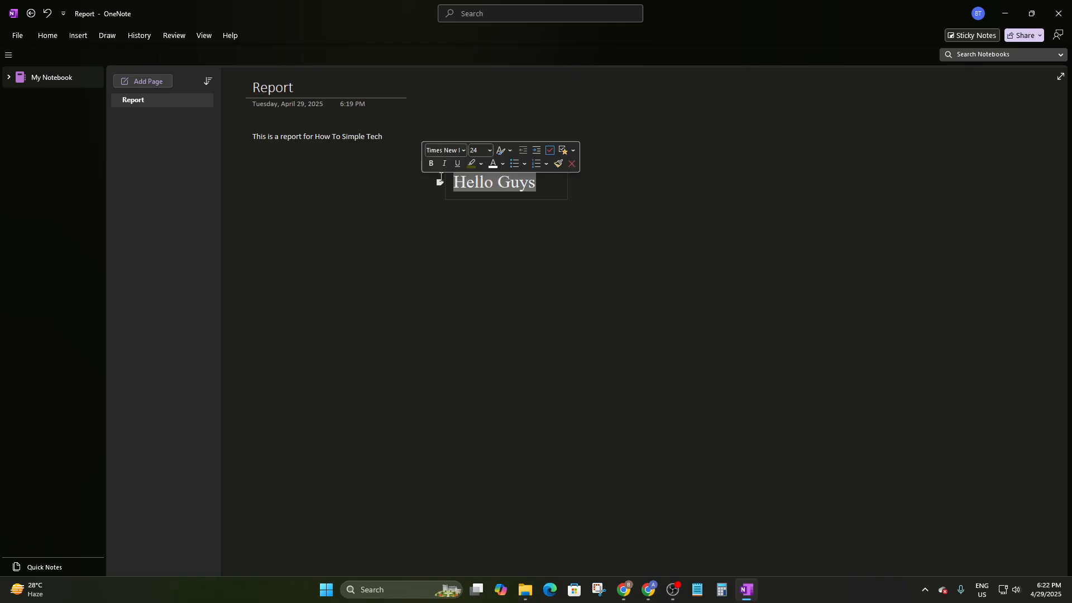
click(537, 151)
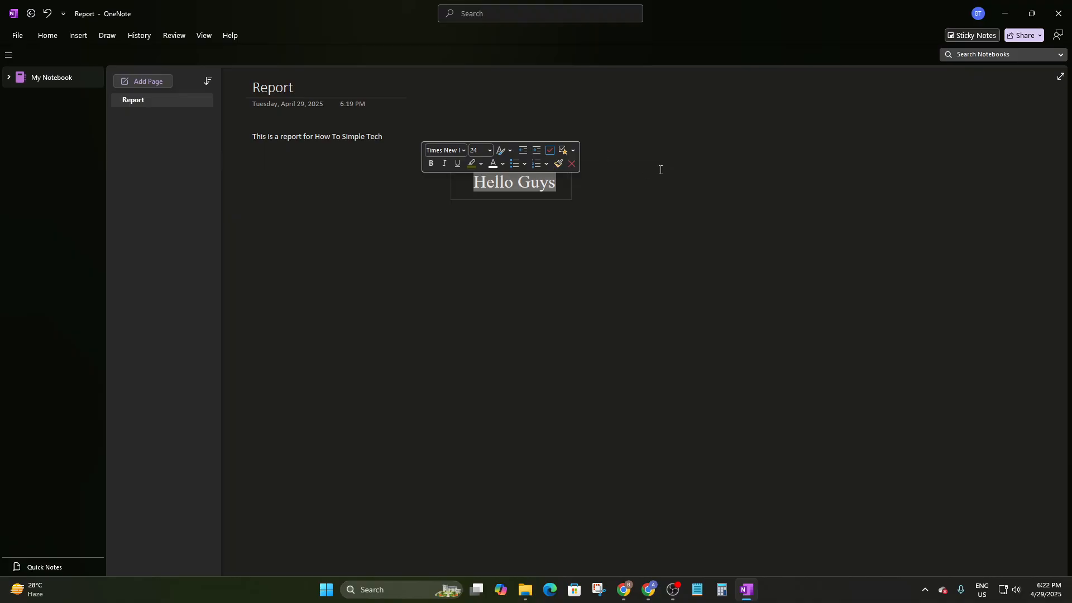
click(522, 150)
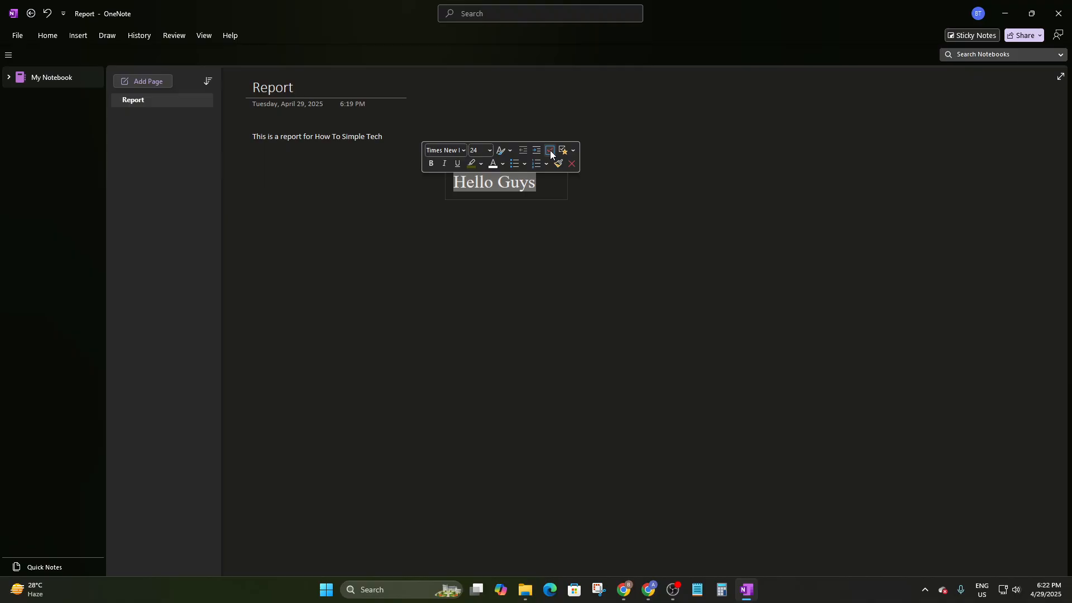
- Try the To Do tag on the "Hello Guys" text and remove it
click(550, 150)
click(550, 151)
click(550, 150)
click(565, 151)
click(565, 151)
- Apply the Phone number tag to the "Hello Guys" text and undo it
click(573, 151)
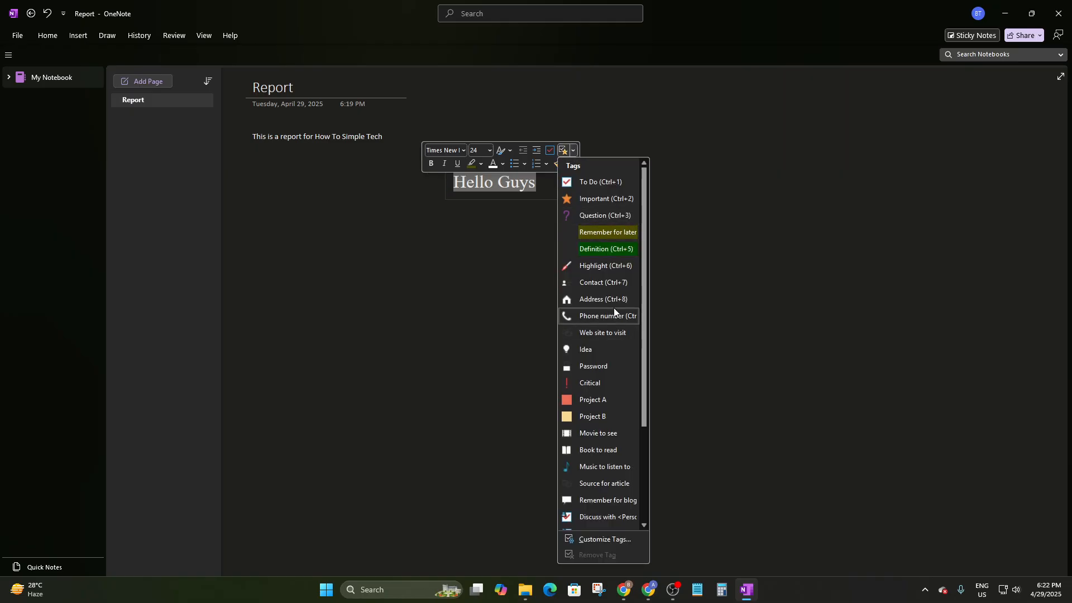
scroll(618, 434, down, 3)
scroll(616, 445, up, 3)
click(621, 315)
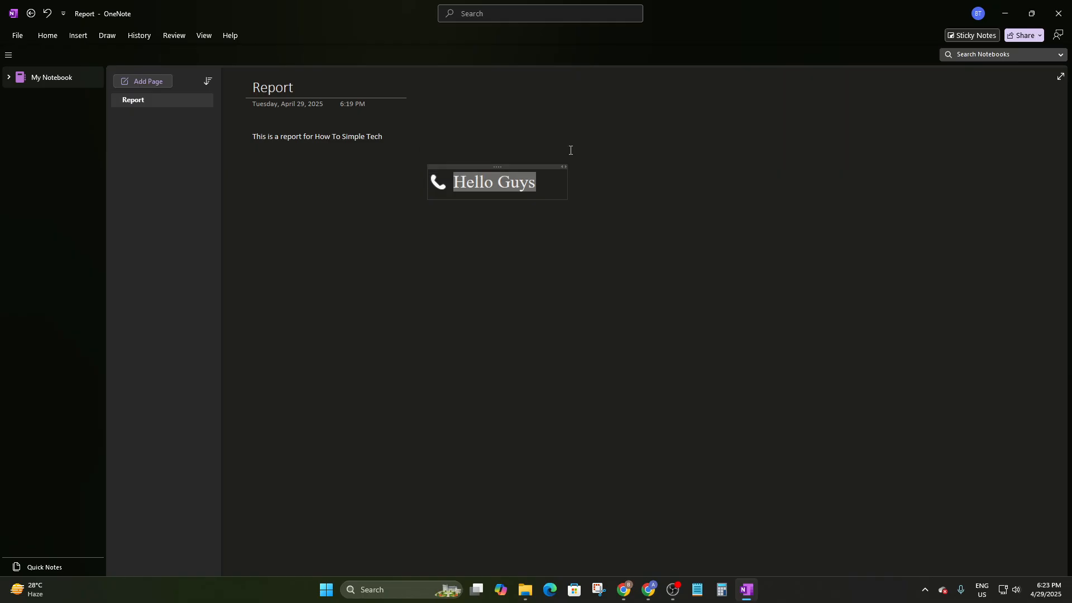
key(ctrl+z)
- Make the whole "Hello Guys" text bold
click(557, 178)
right_click(552, 179)
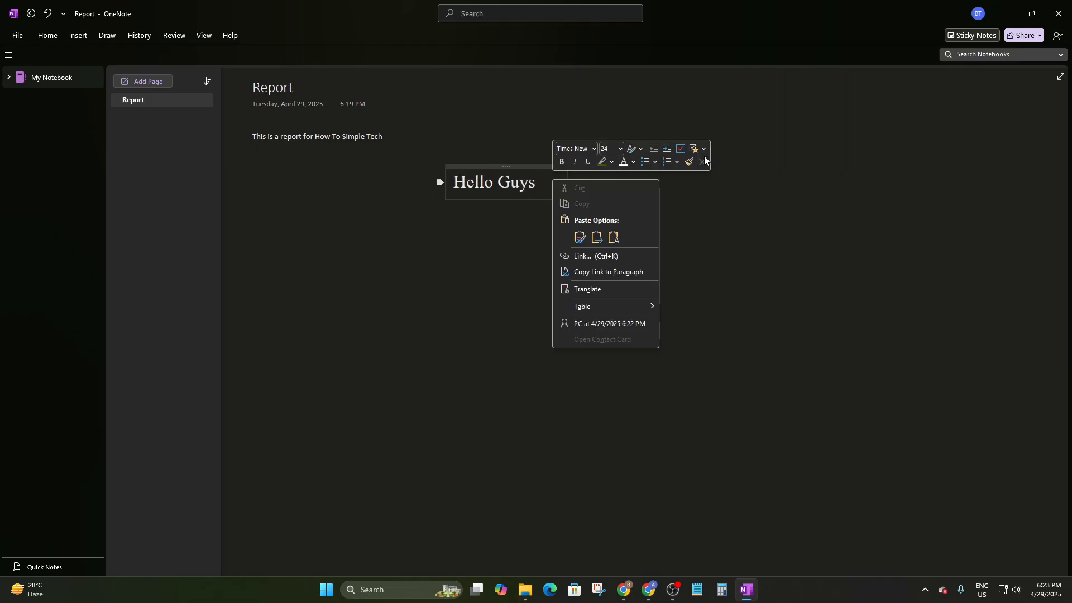
click(561, 162)
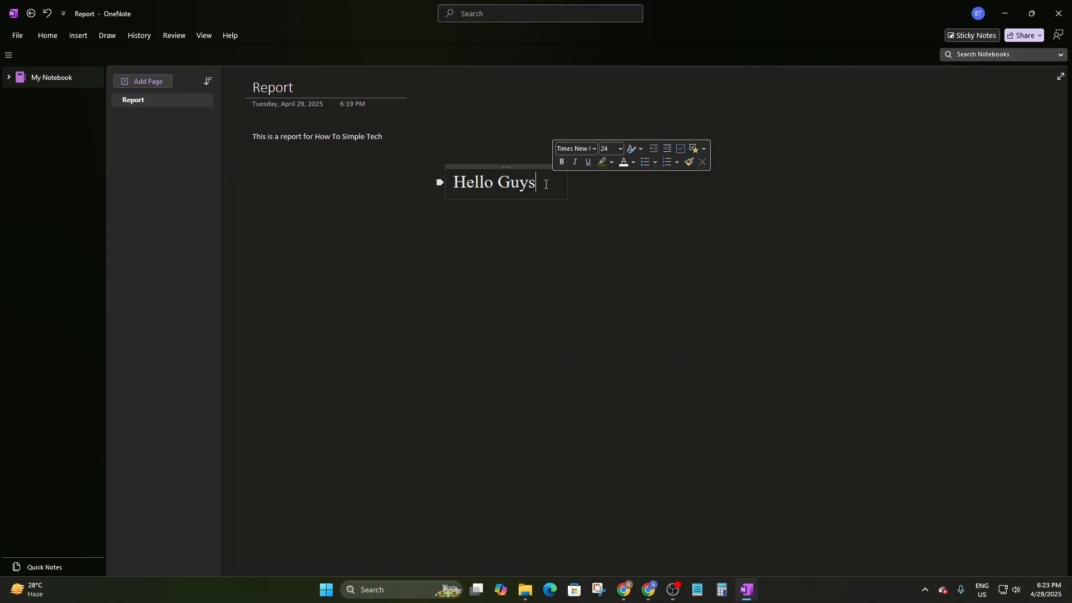
drag(546, 184, 445, 186)
click(453, 171)
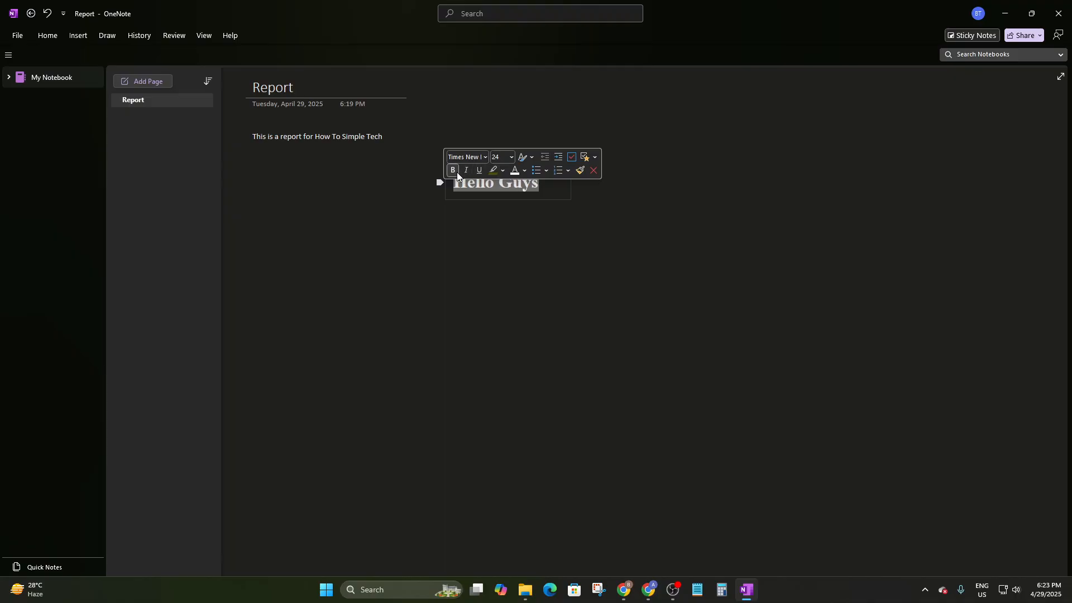
- Try italic and underline on the "Hello Guys" text and switch both off again
click(547, 185)
drag(550, 185, 428, 180)
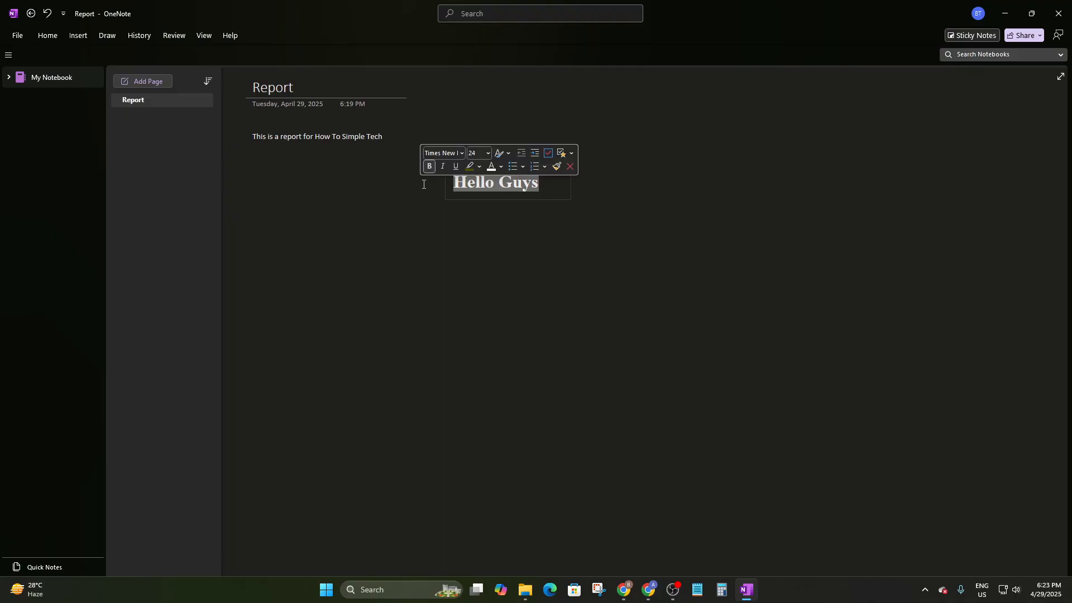
click(444, 166)
click(456, 166)
click(456, 166)
click(443, 166)
- Highlight the "Hello Guys" text in pink and replace that highlight with light lavender
click(479, 167)
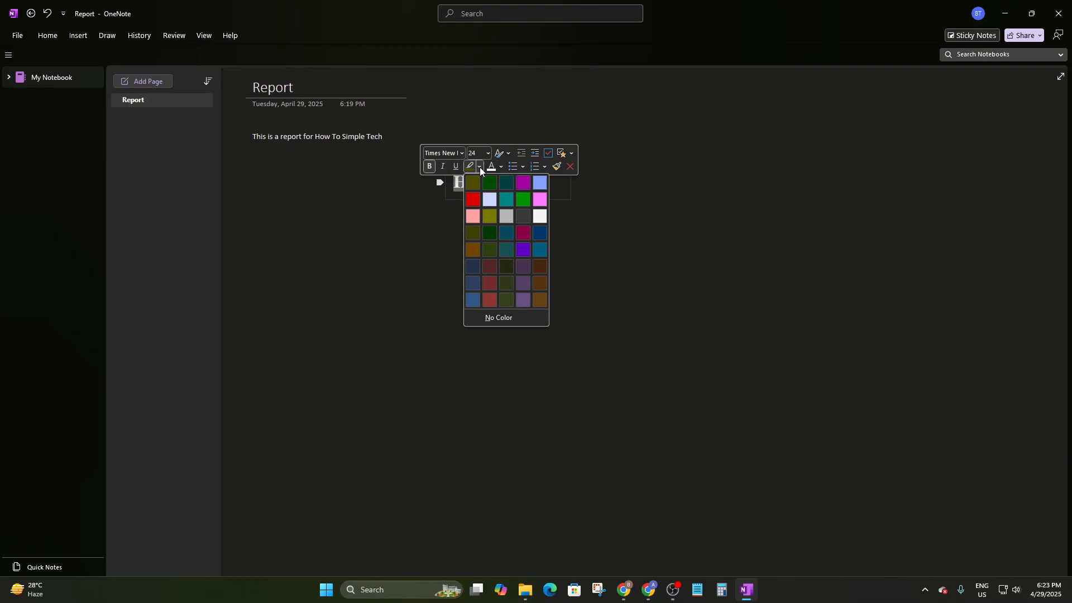
click(539, 199)
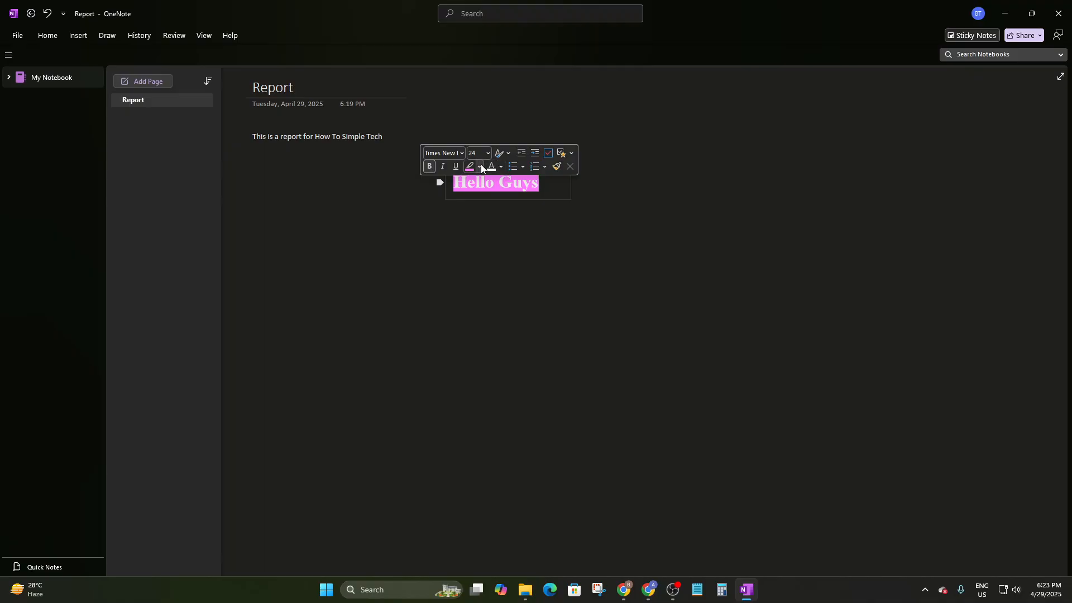
click(480, 166)
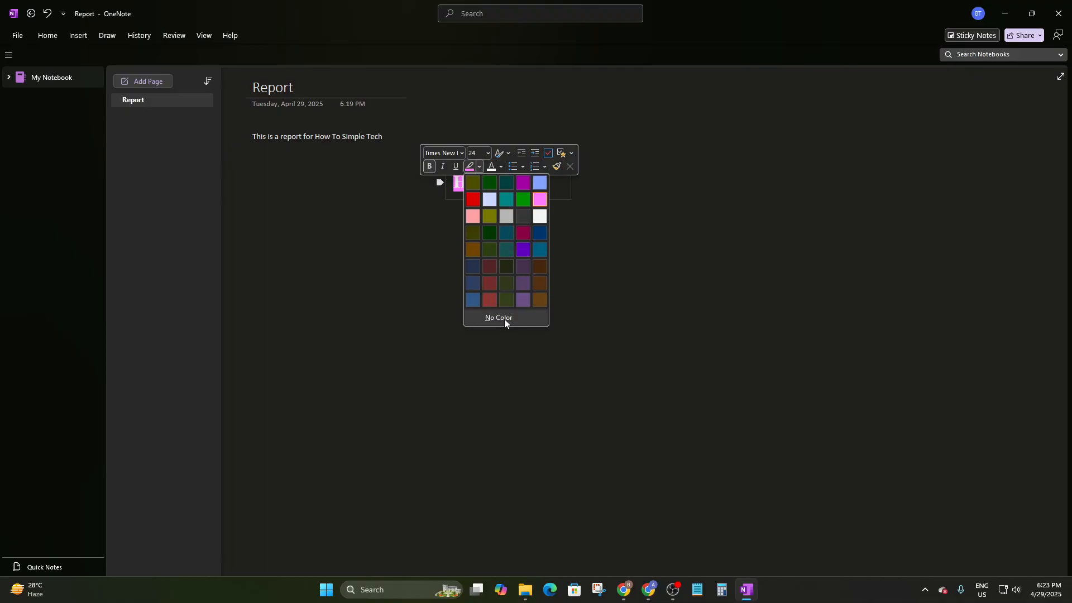
click(489, 200)
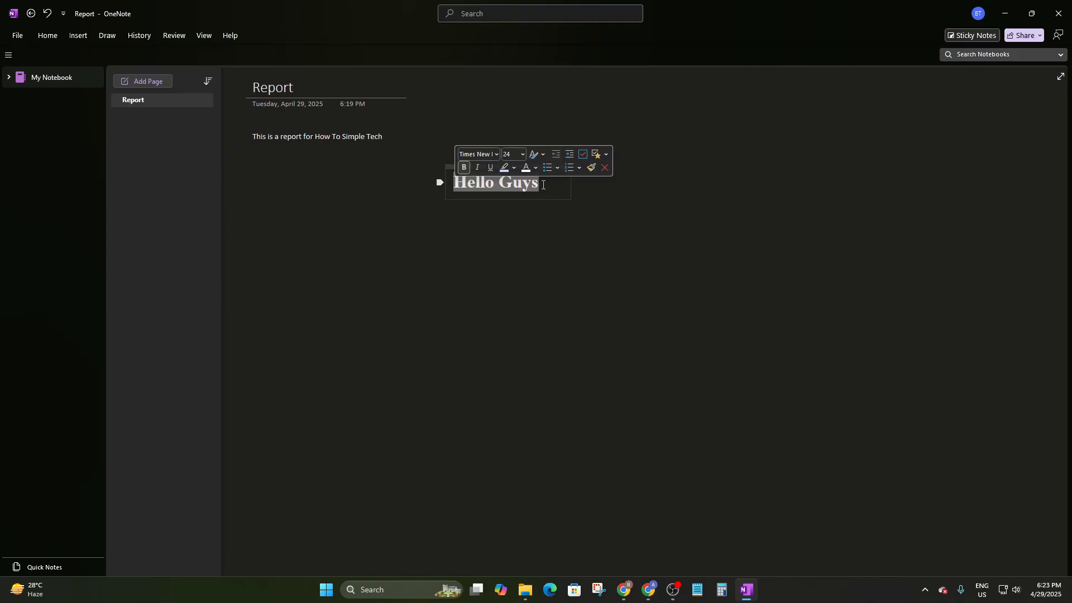
click(547, 185)
drag(547, 184, 452, 183)
click(468, 170)
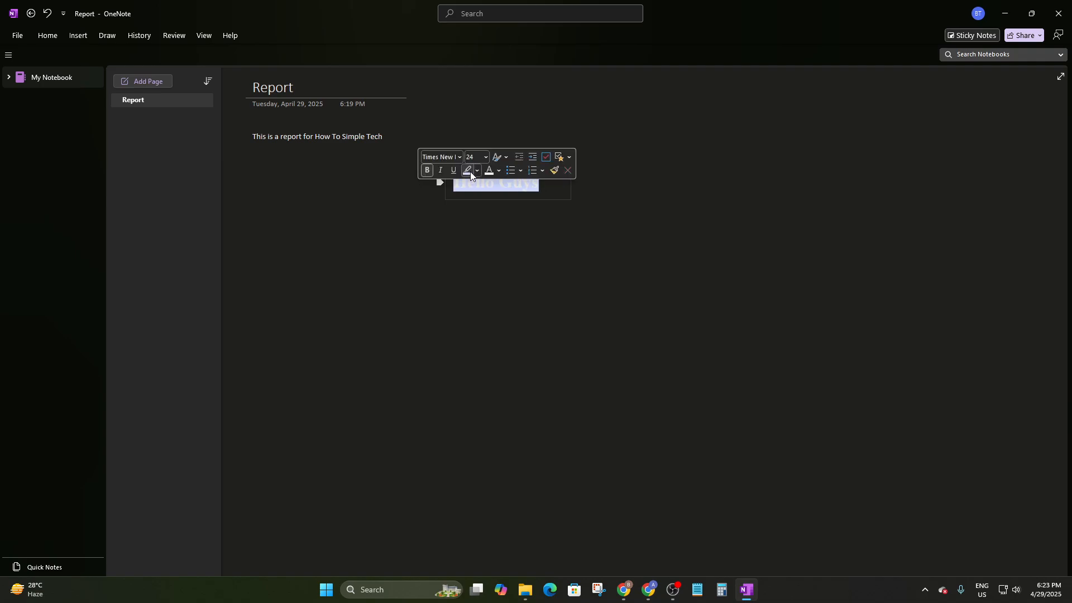
- Set the font color of the "Hello Guys" text to the near-black theme shade
click(543, 186)
drag(543, 186, 415, 182)
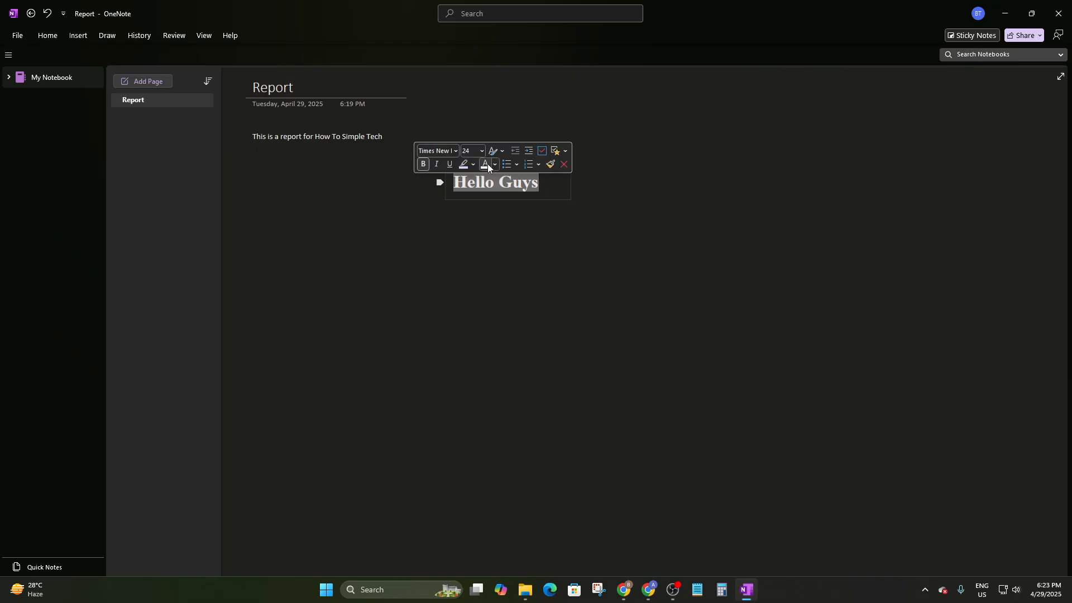
click(495, 165)
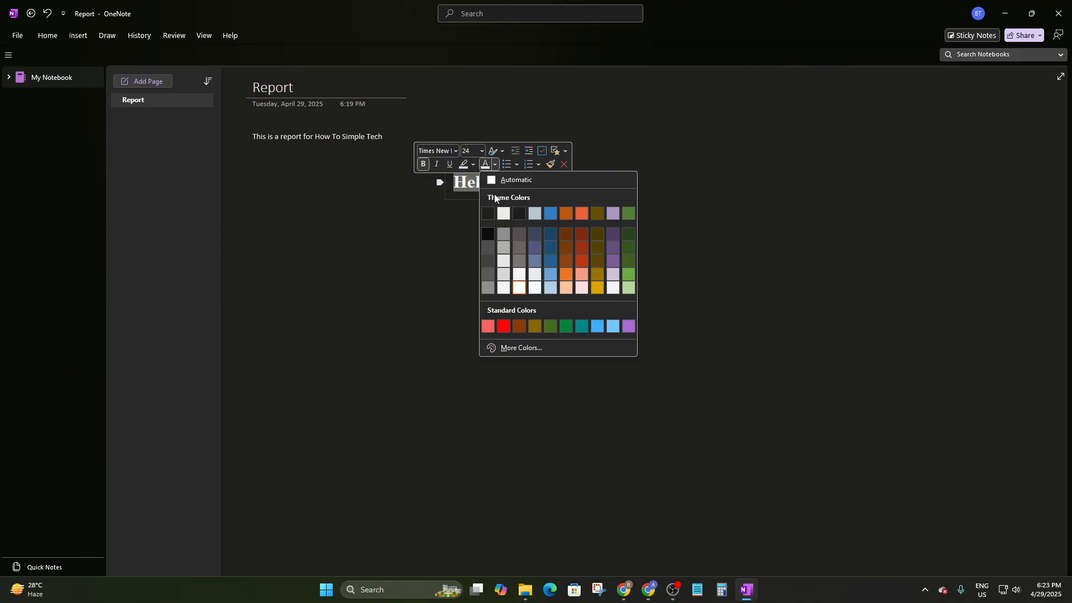
click(488, 234)
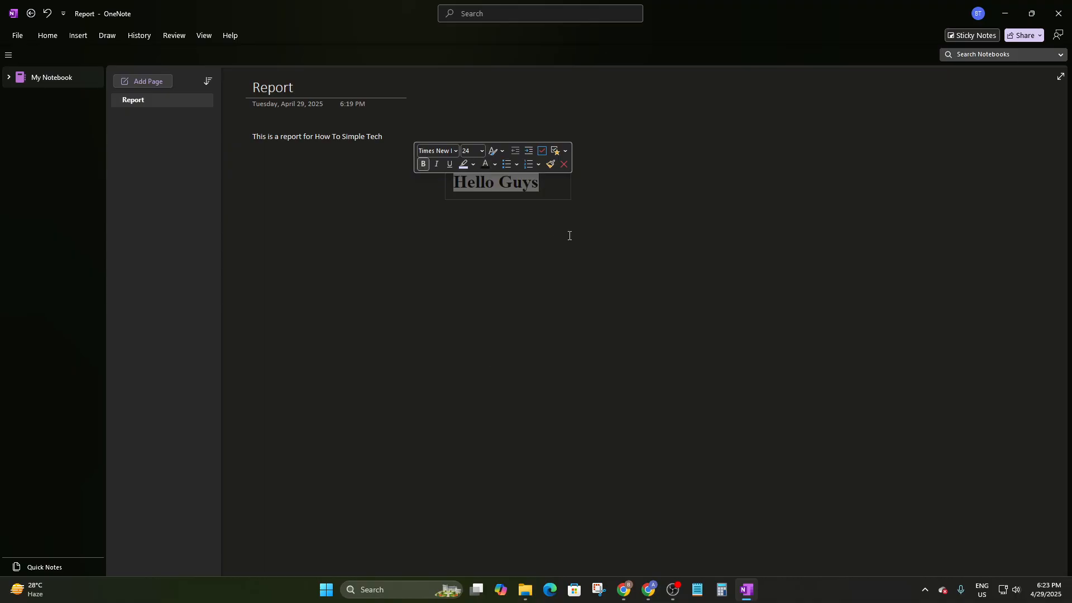
click(496, 164)
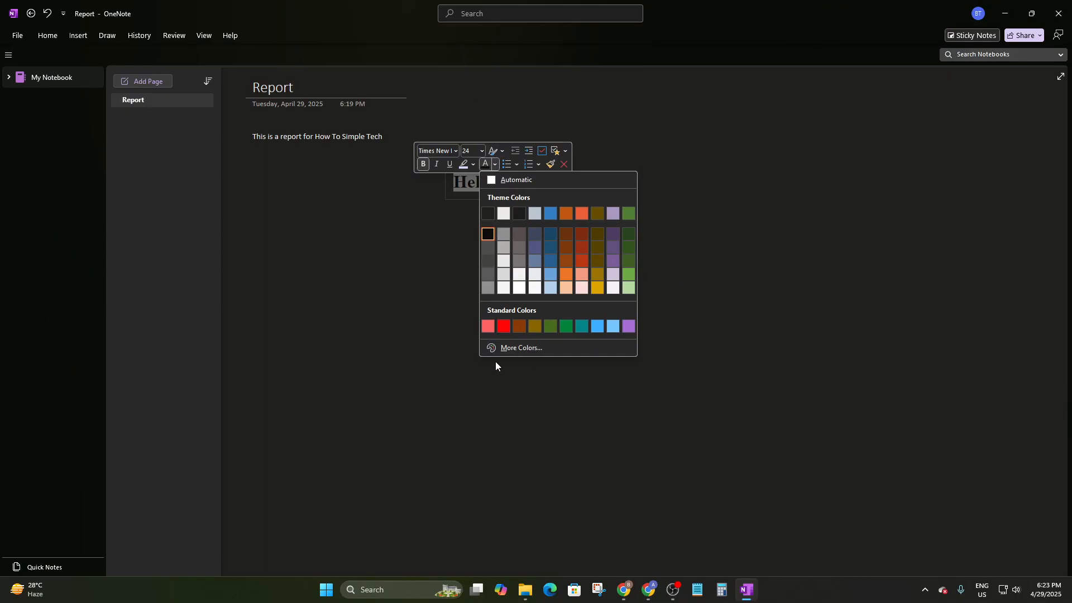
click(514, 347)
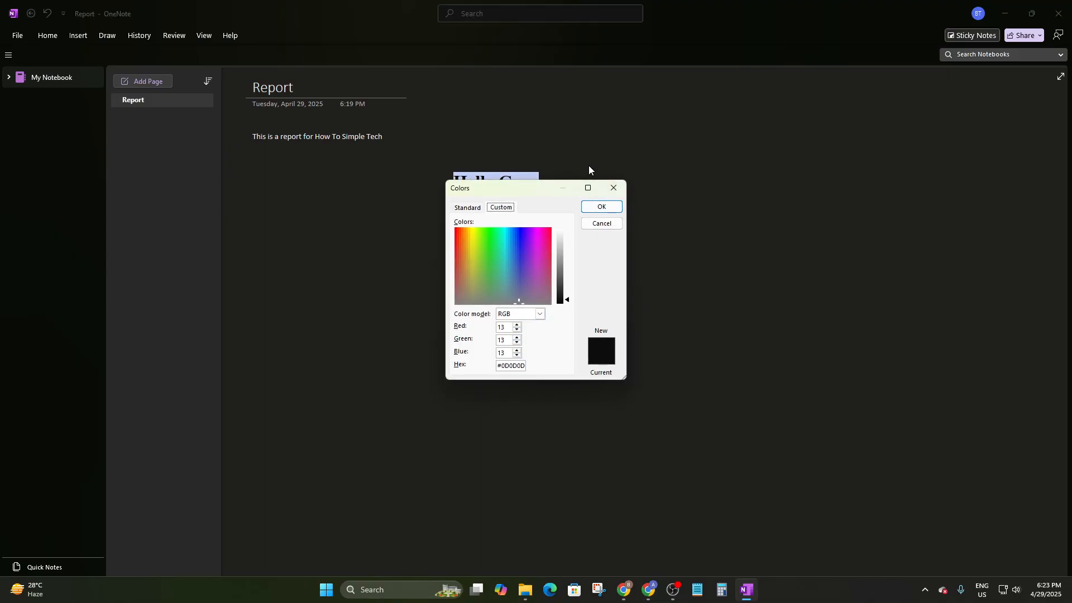
click(614, 187)
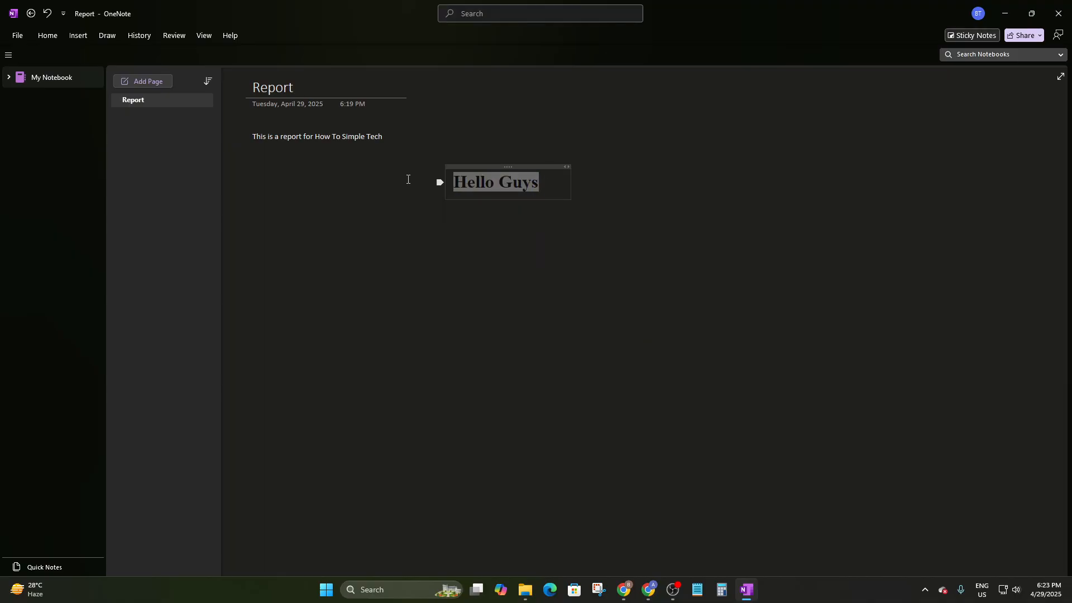
- Look through the bullet and numbering libraries available for the "Hello Guys" text
mouse_move(487, 167)
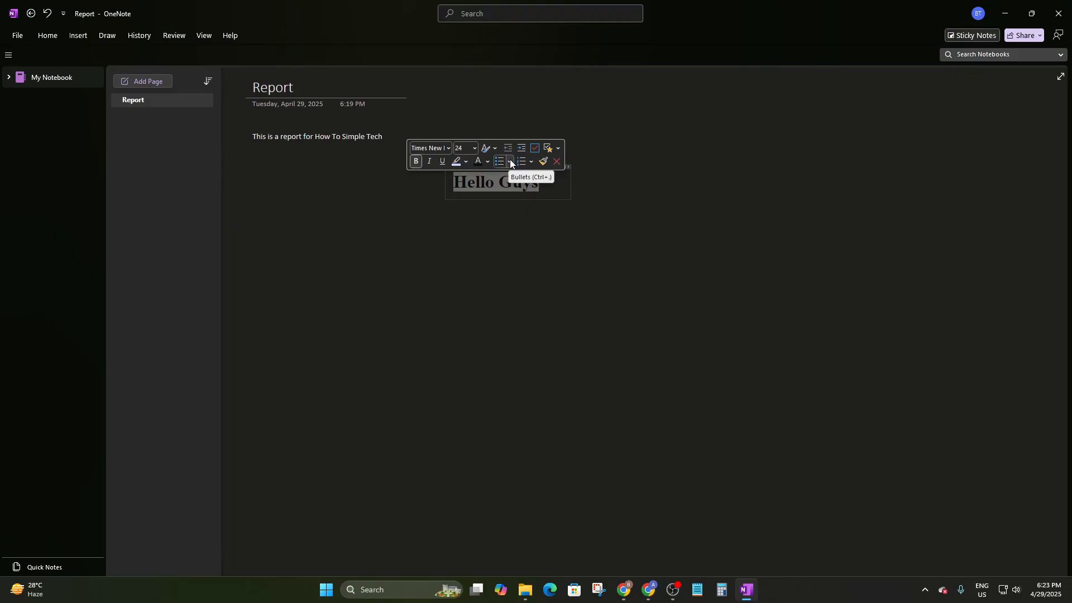
click(510, 161)
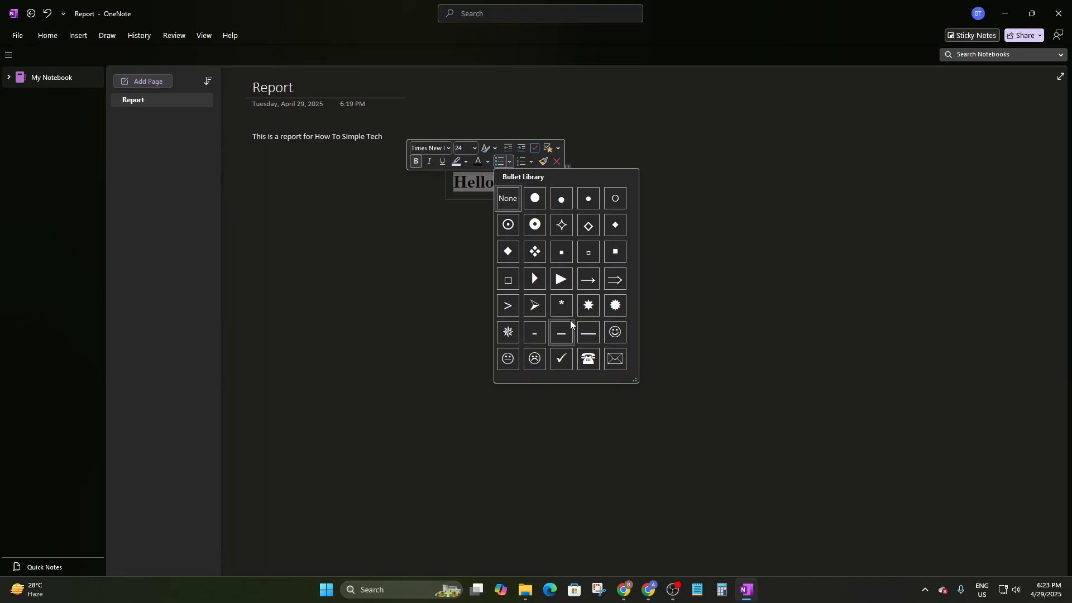
click(530, 161)
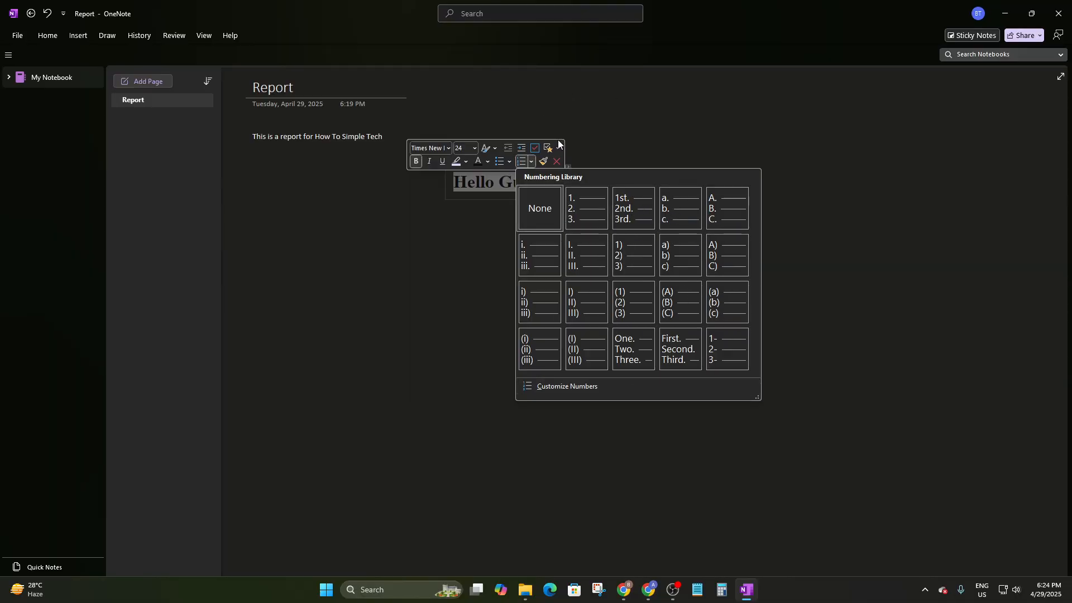
click(545, 162)
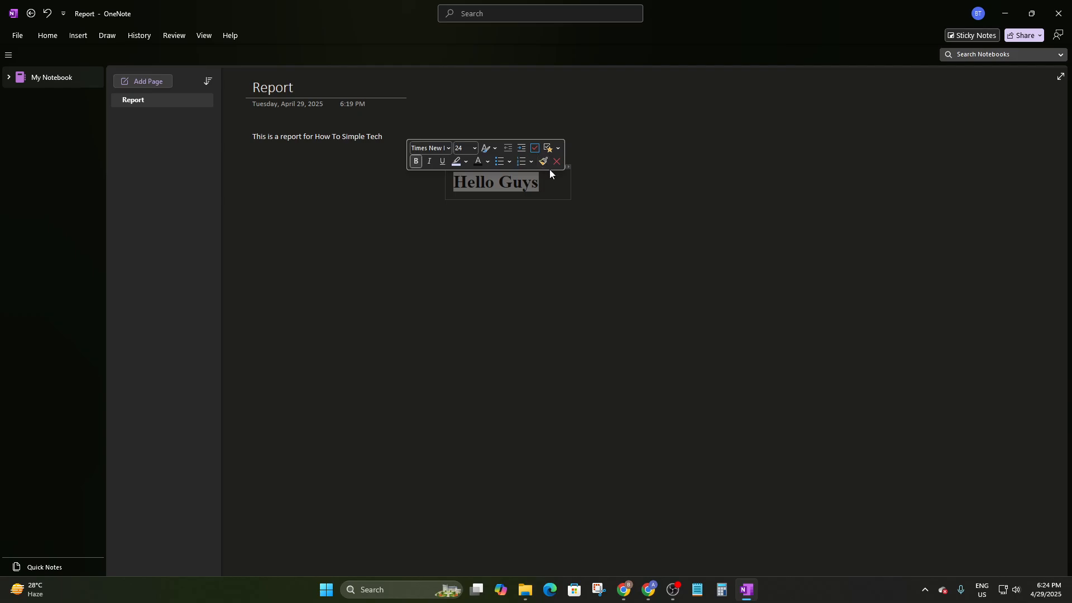
click(557, 173)
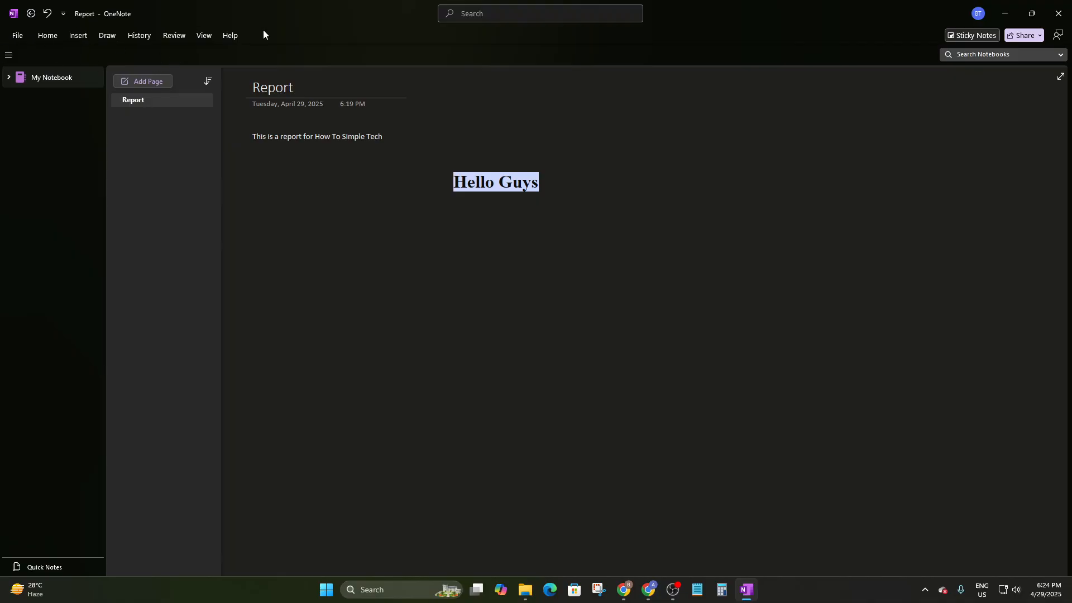
- Review the options for opening notebooks and for exporting or sending the Report page, without saving an export
click(18, 36)
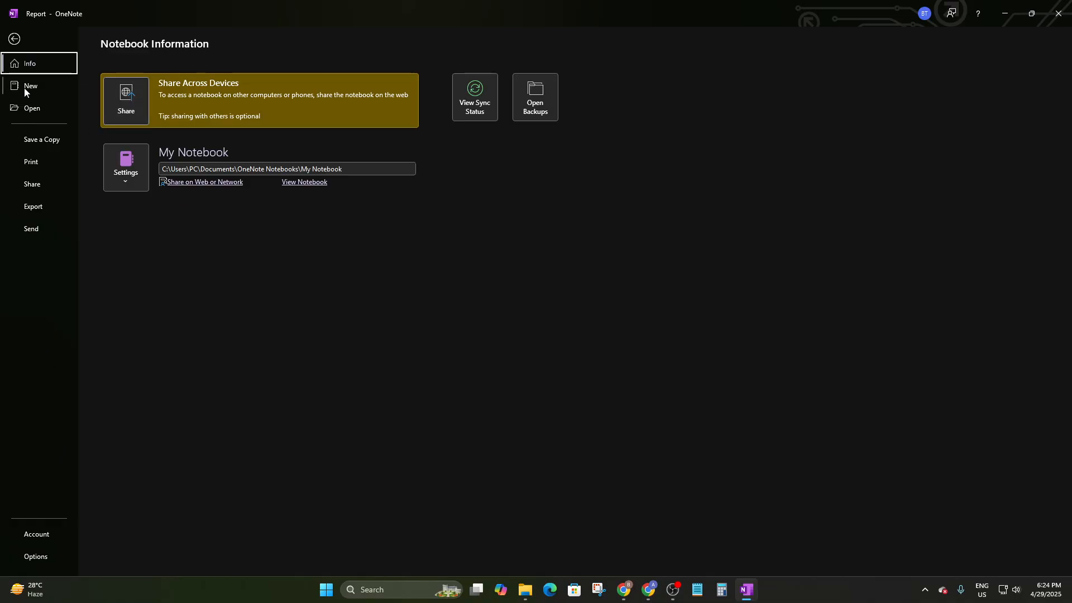
click(34, 110)
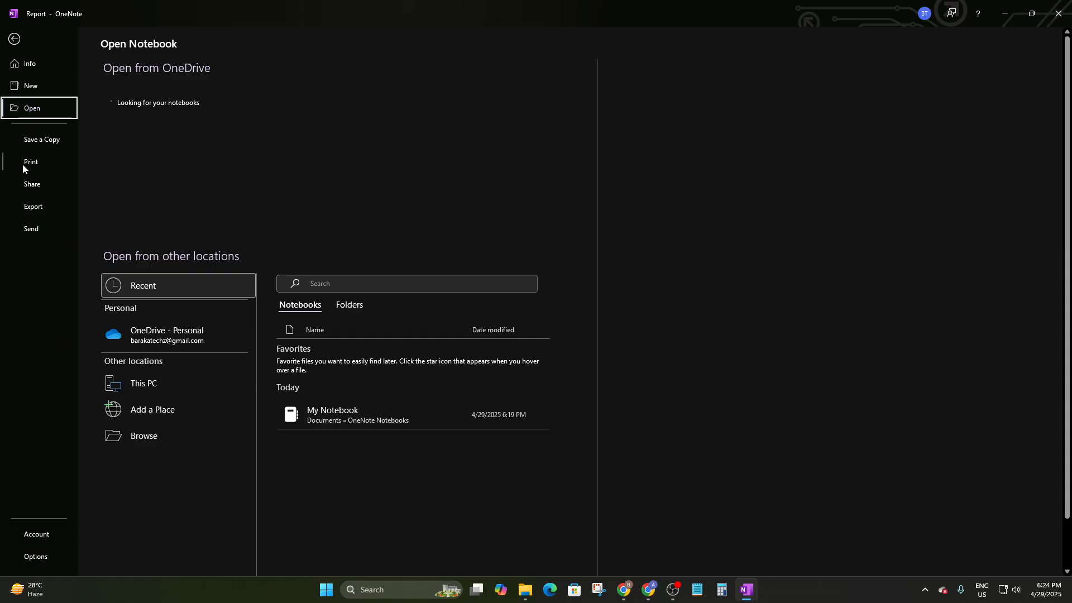
click(34, 206)
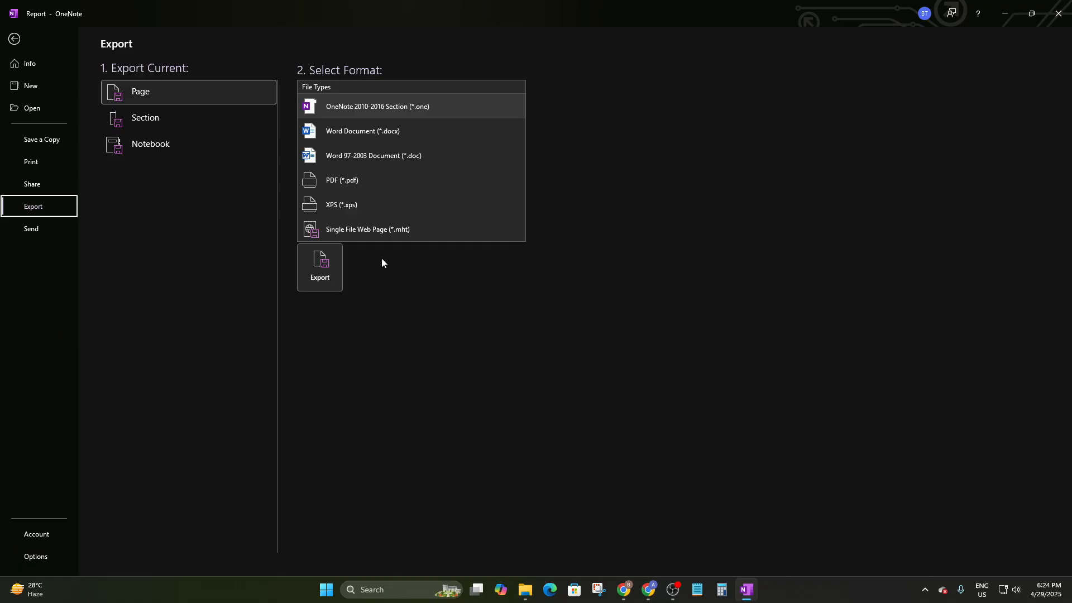
click(320, 264)
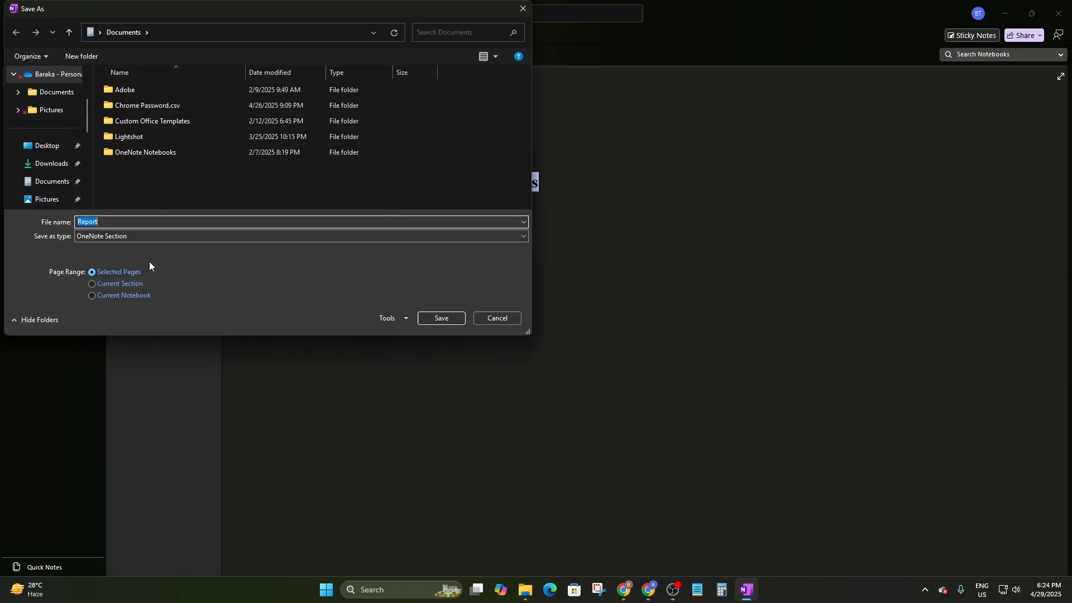
click(523, 8)
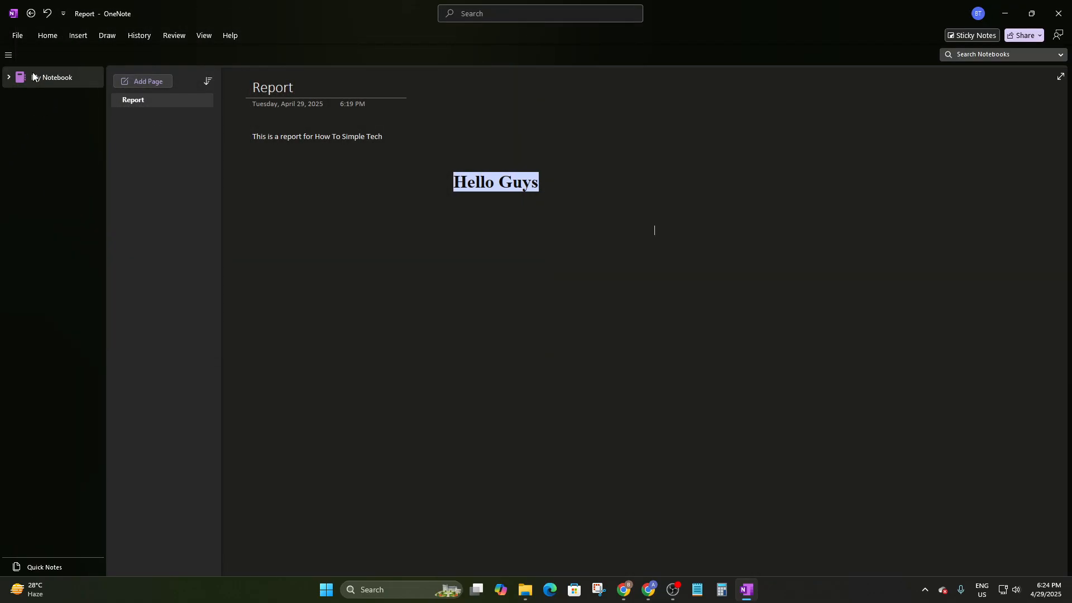
click(17, 38)
click(26, 230)
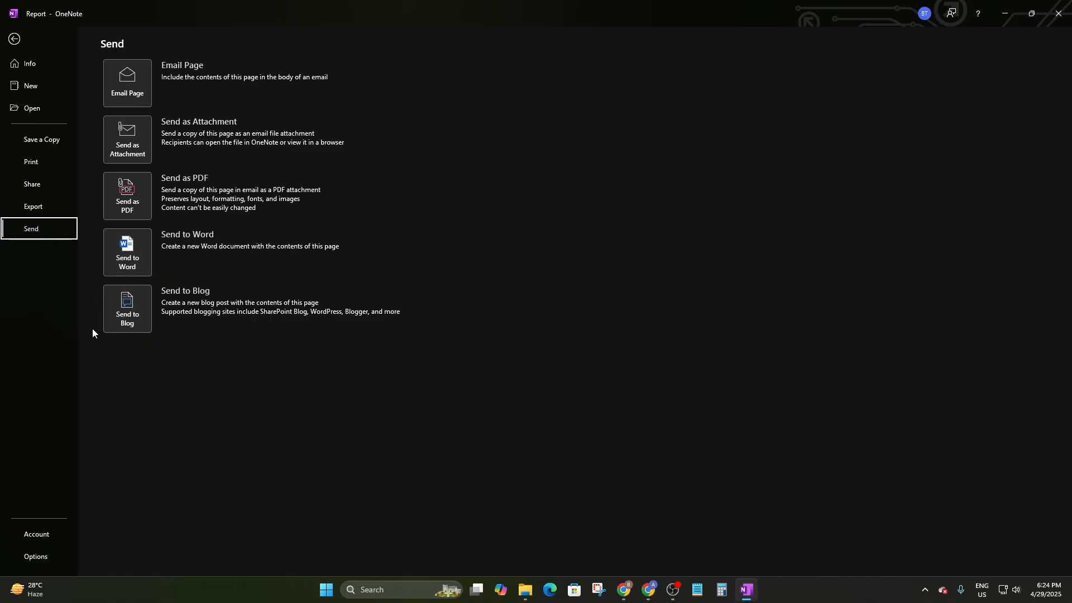
click(14, 39)
click(50, 36)
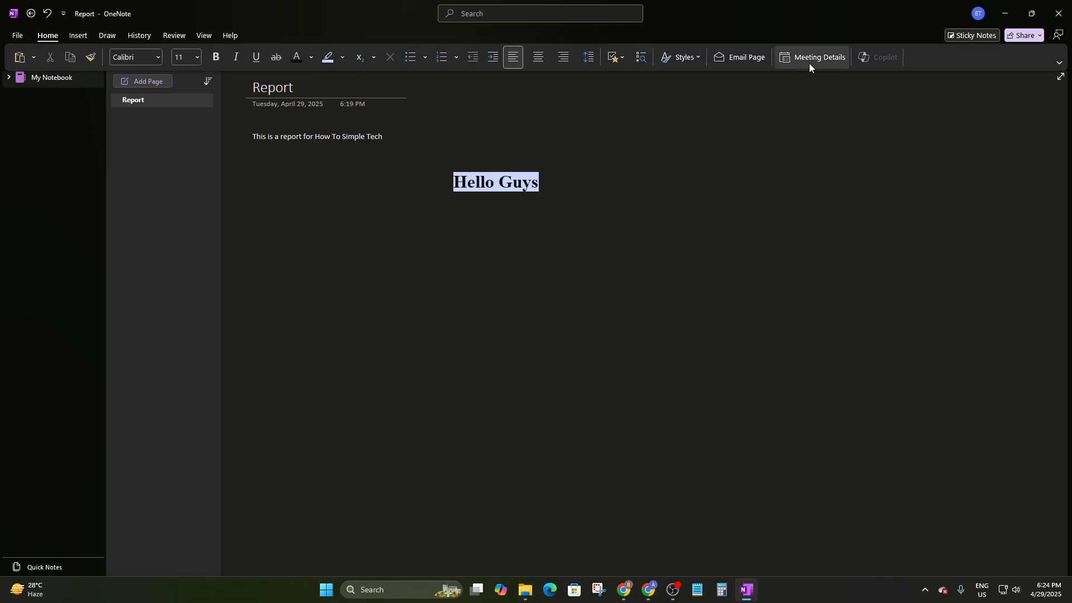
right_click(567, 140)
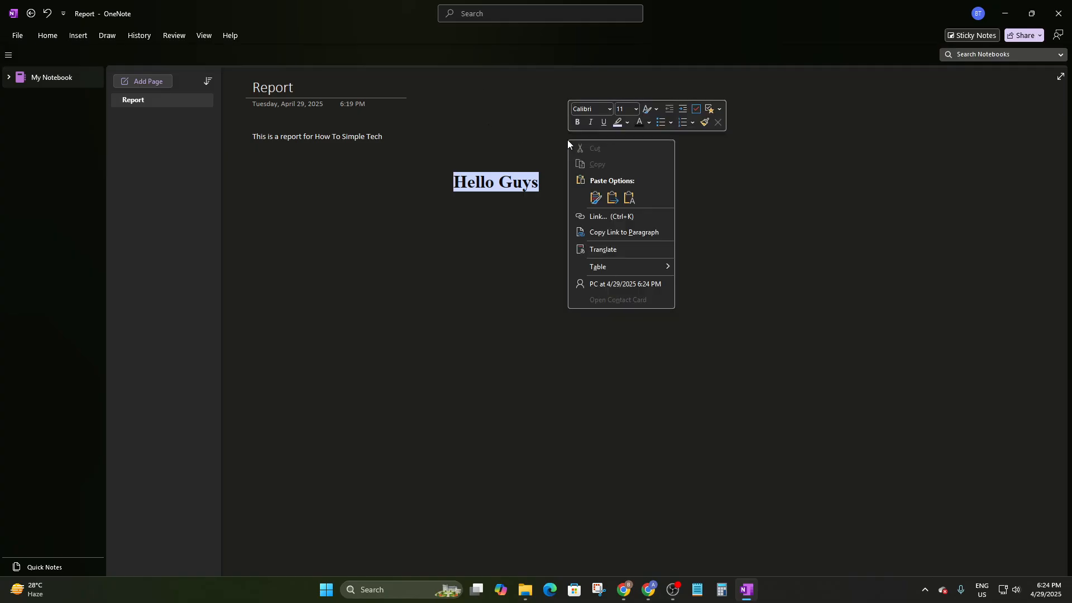
click(48, 35)
click(48, 36)
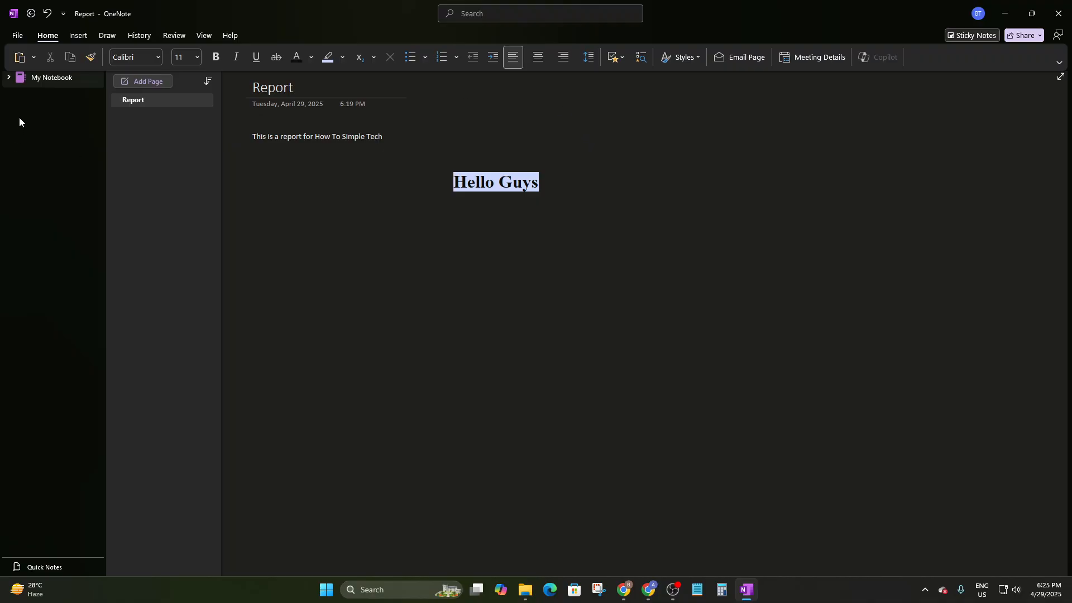
click(79, 36)
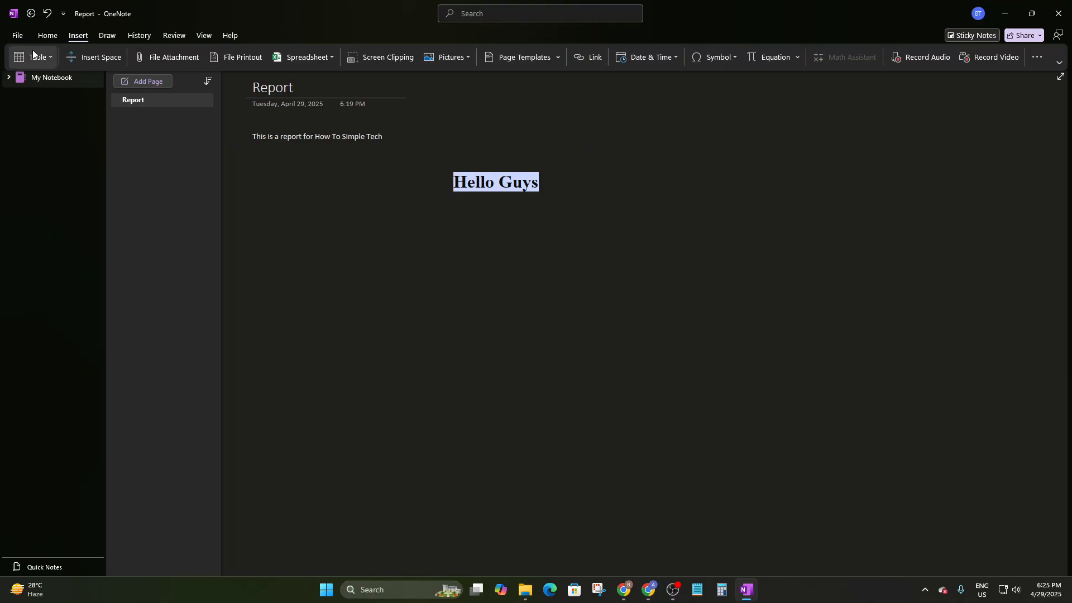
click(32, 59)
key(Escape)
click(106, 59)
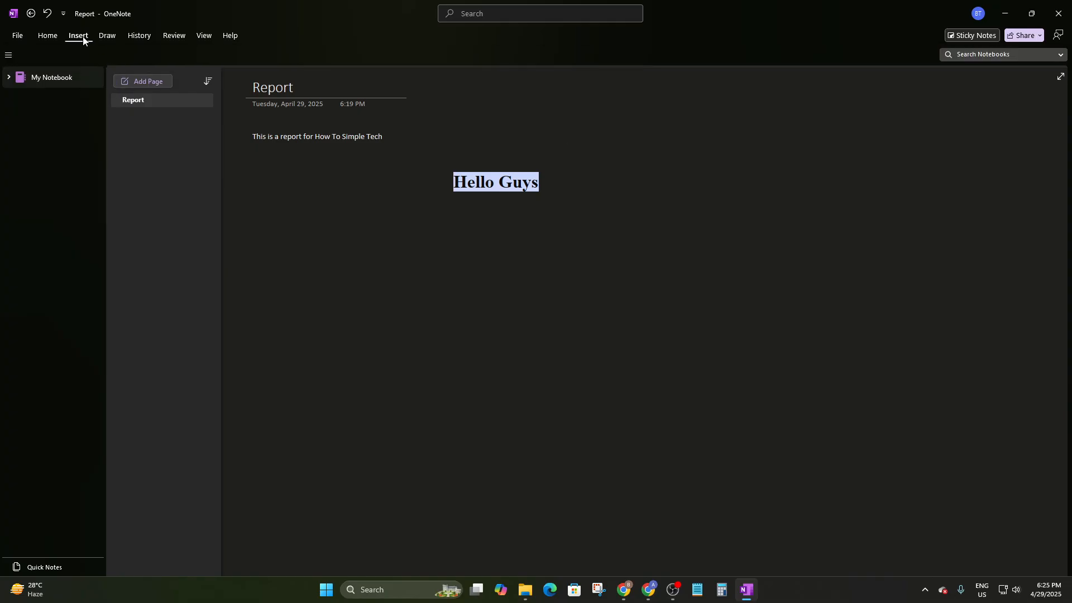
click(84, 44)
click(84, 46)
- Insert a new Excel spreadsheet on the Report page and accept the file safety warning
click(80, 35)
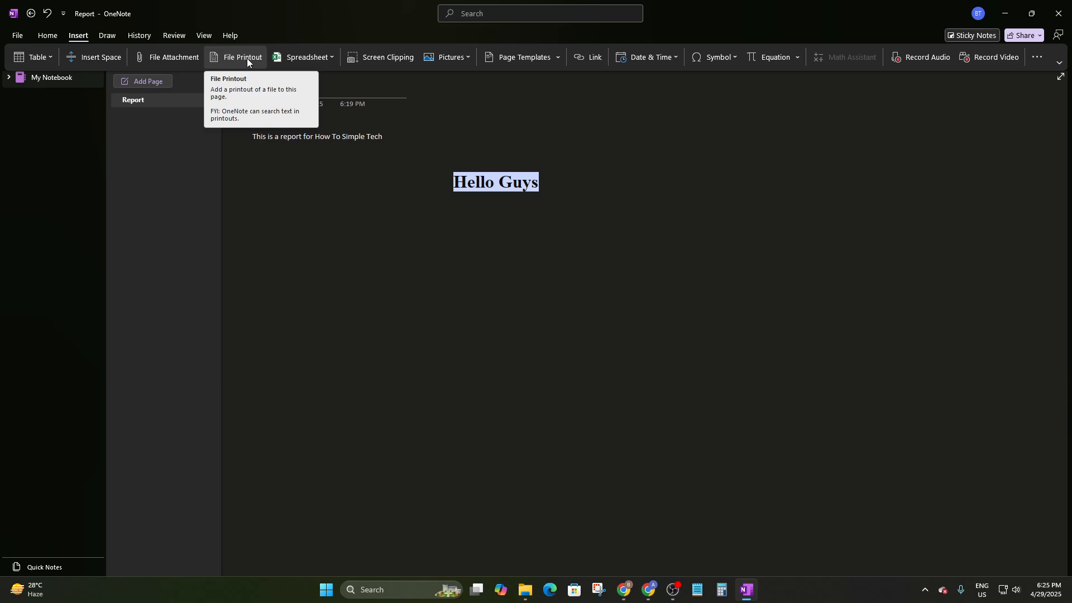
click(315, 58)
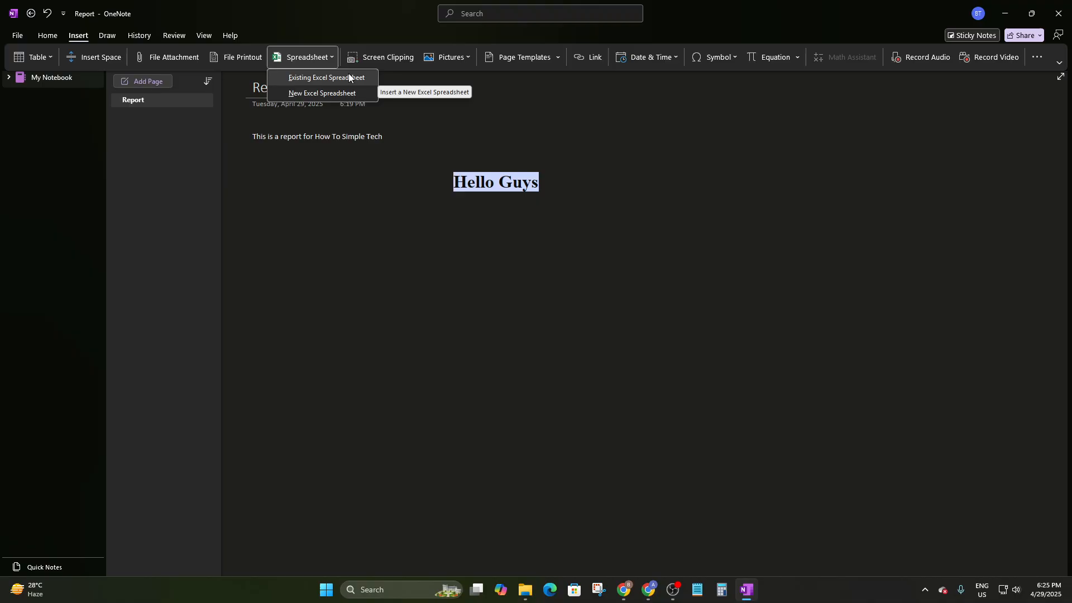
click(313, 95)
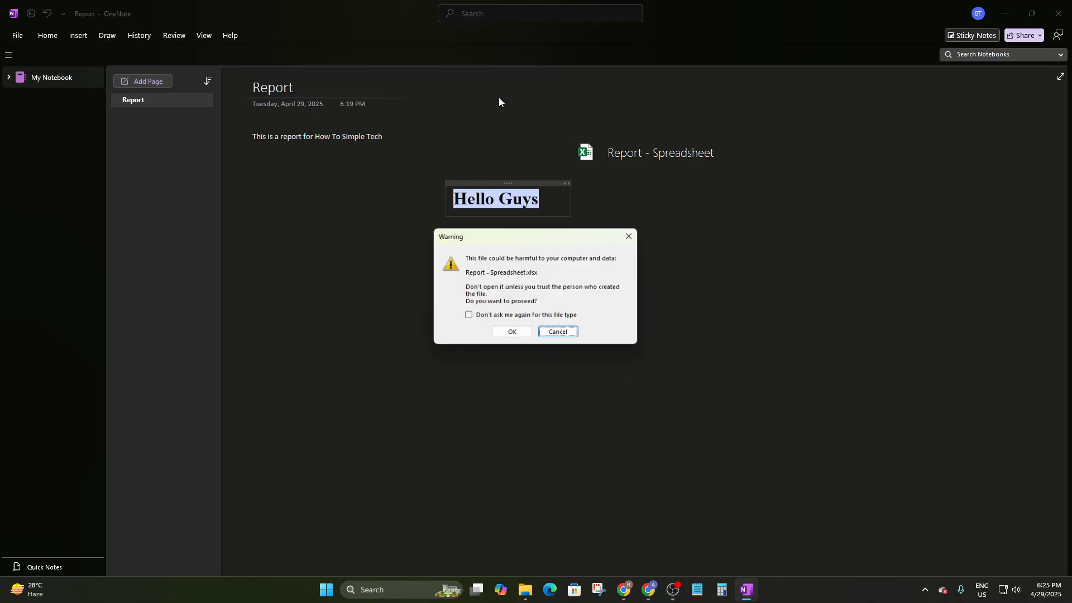
click(515, 332)
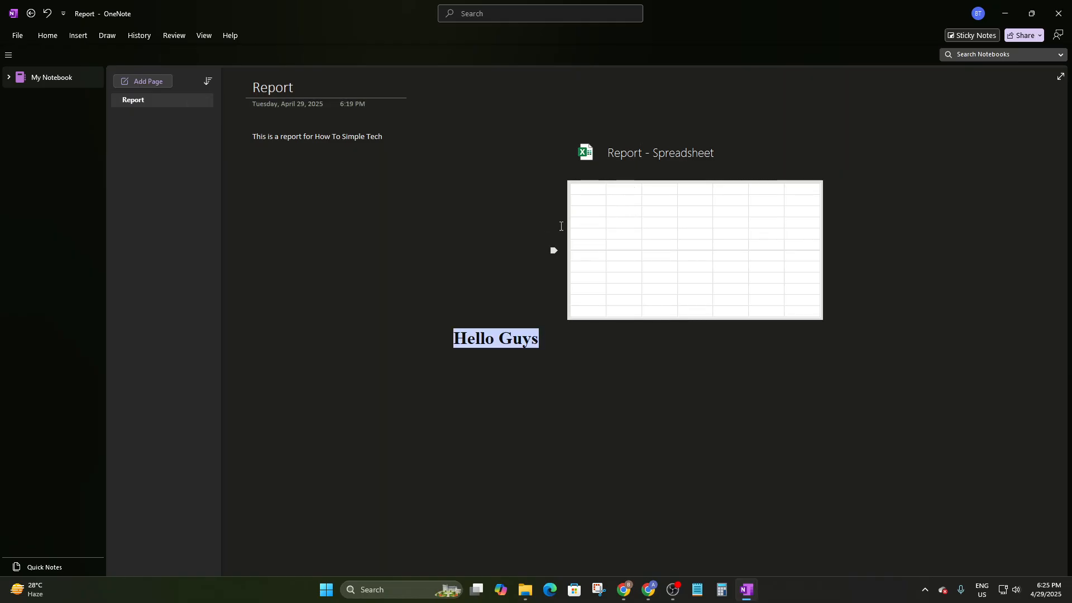
- Open the embedded spreadsheet for editing in Excel, look over the blank sheet, and return to OneNote
click(584, 188)
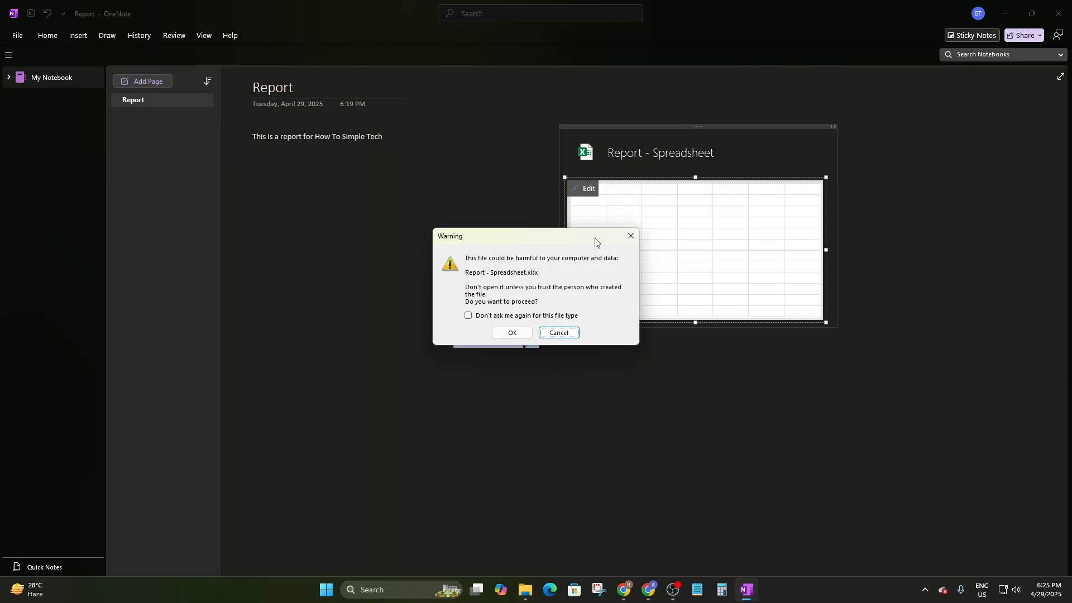
click(513, 332)
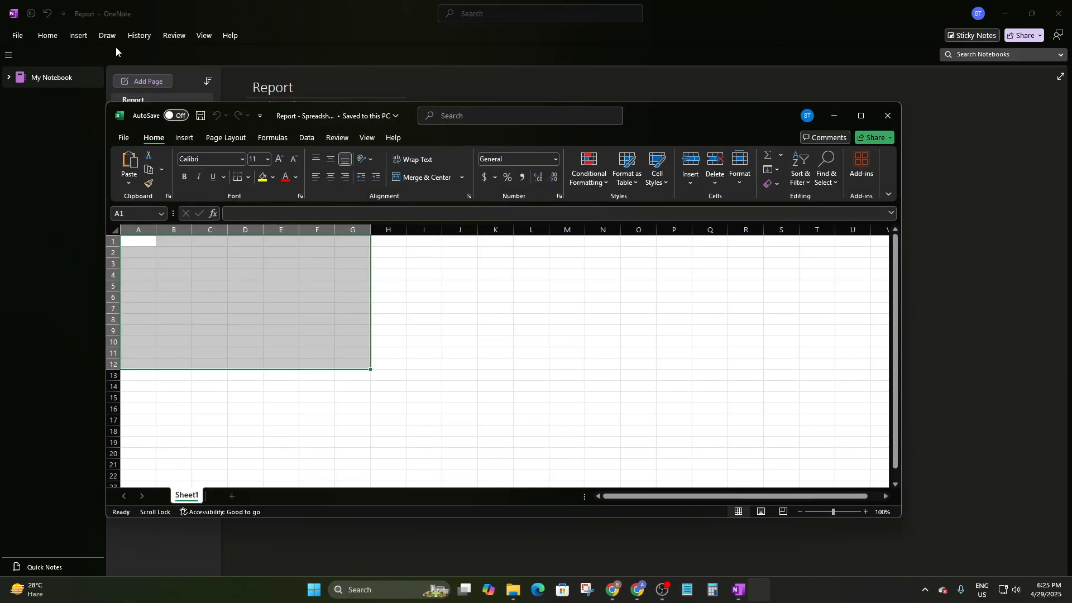
scroll(423, 383, down, 10)
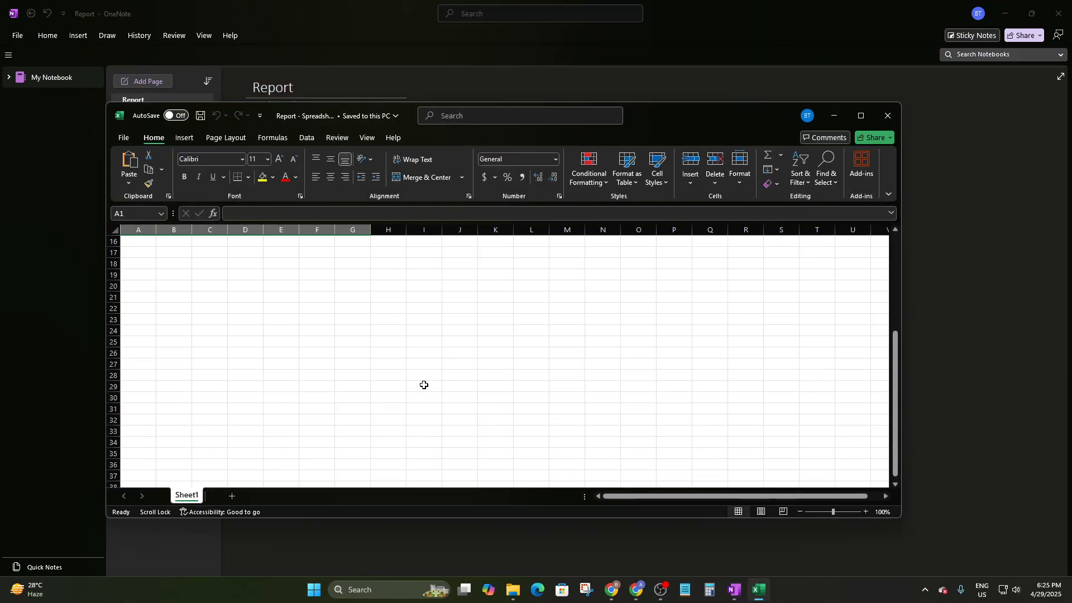
click(886, 117)
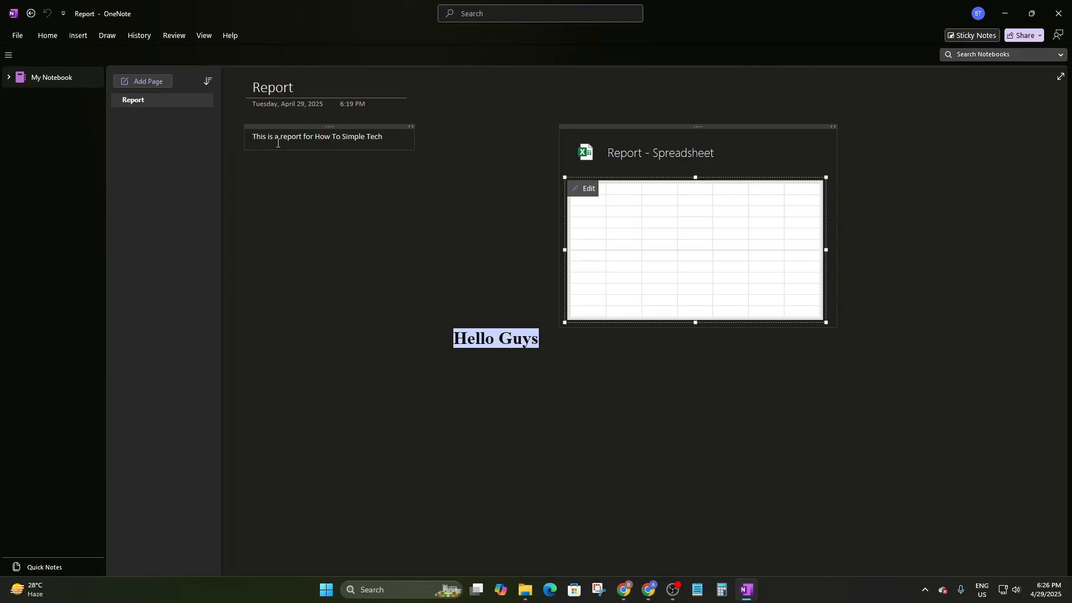
- Set "Blue Swirls - Decorative" as the template for all new pages in the current section
click(78, 35)
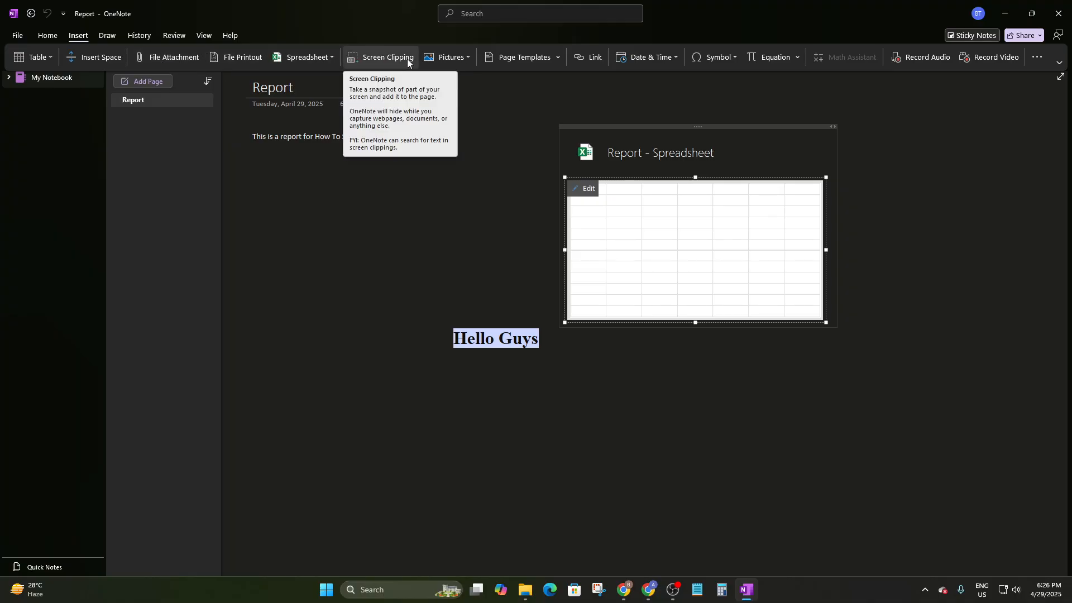
click(453, 58)
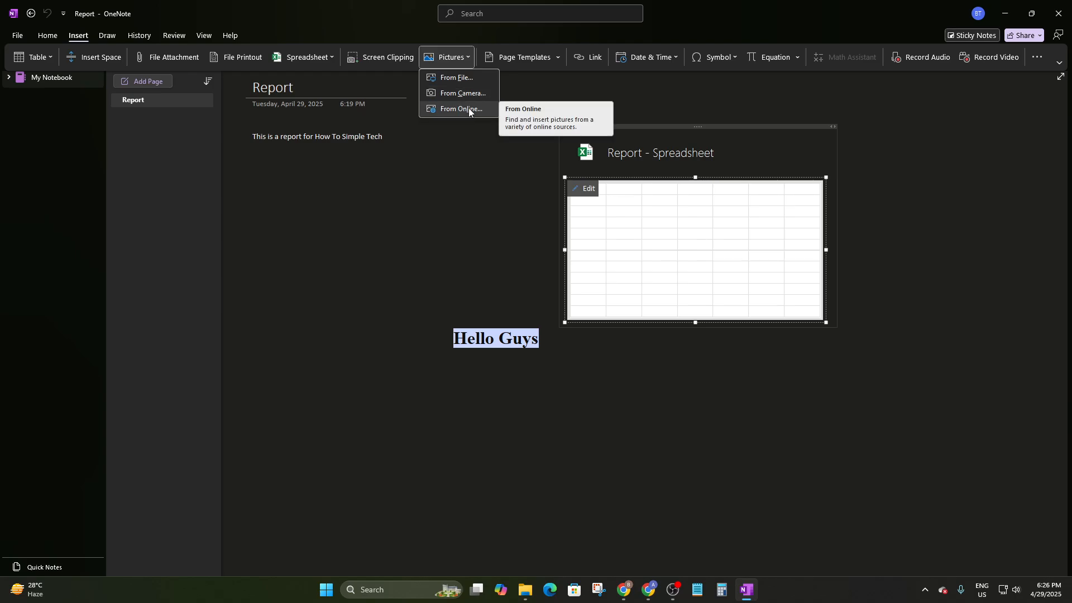
click(517, 56)
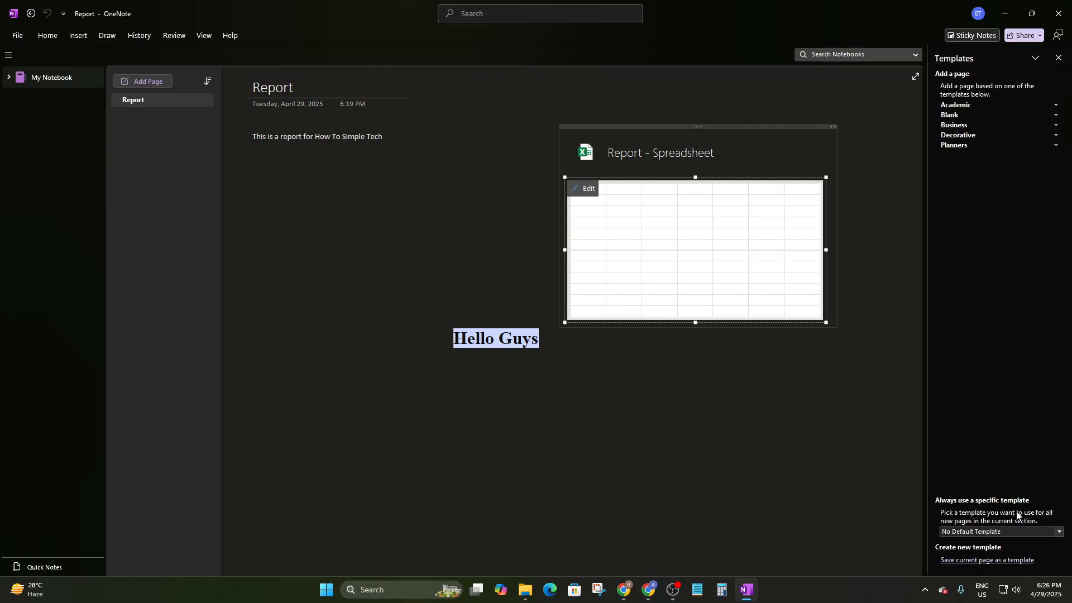
click(1020, 529)
click(1022, 532)
click(1016, 527)
scroll(1004, 485, down, 8)
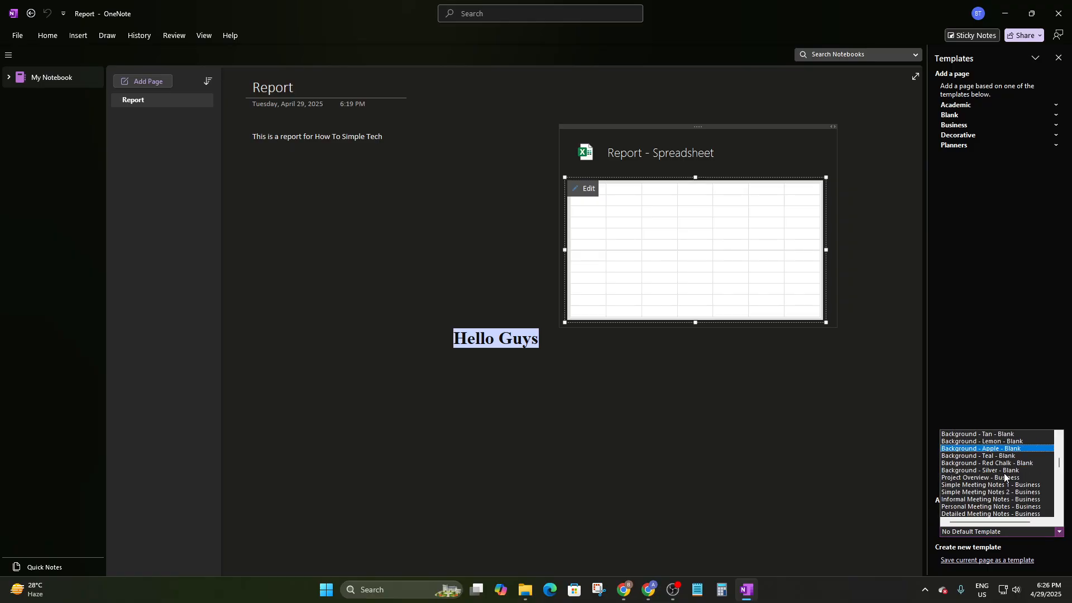
scroll(1003, 477, down, 4)
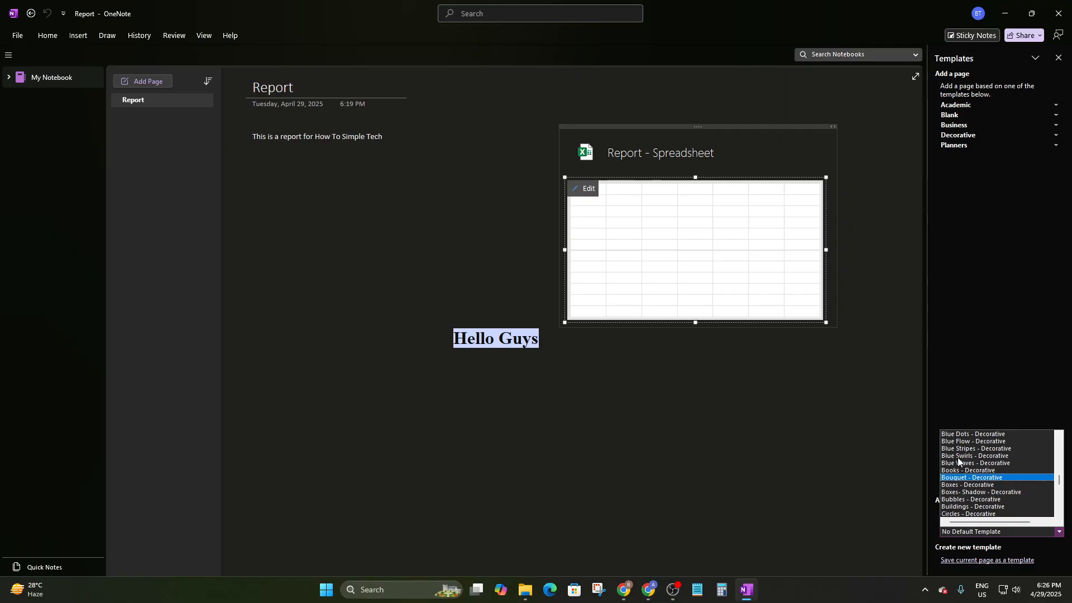
click(958, 454)
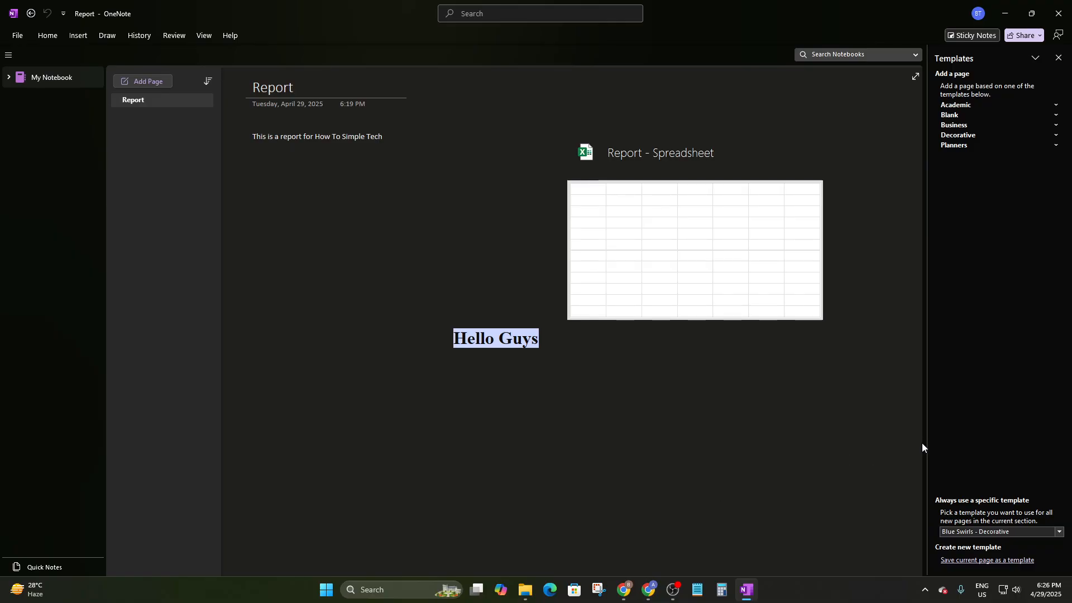
- Try to save the current page as a template without entering a name, and leave the page template options
click(964, 560)
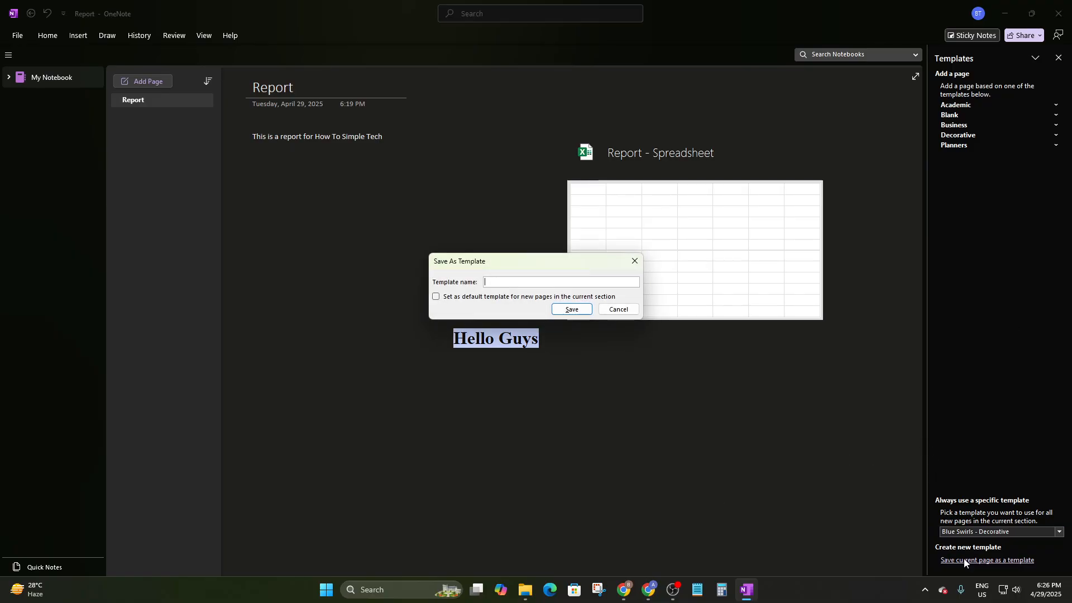
click(569, 298)
click(570, 309)
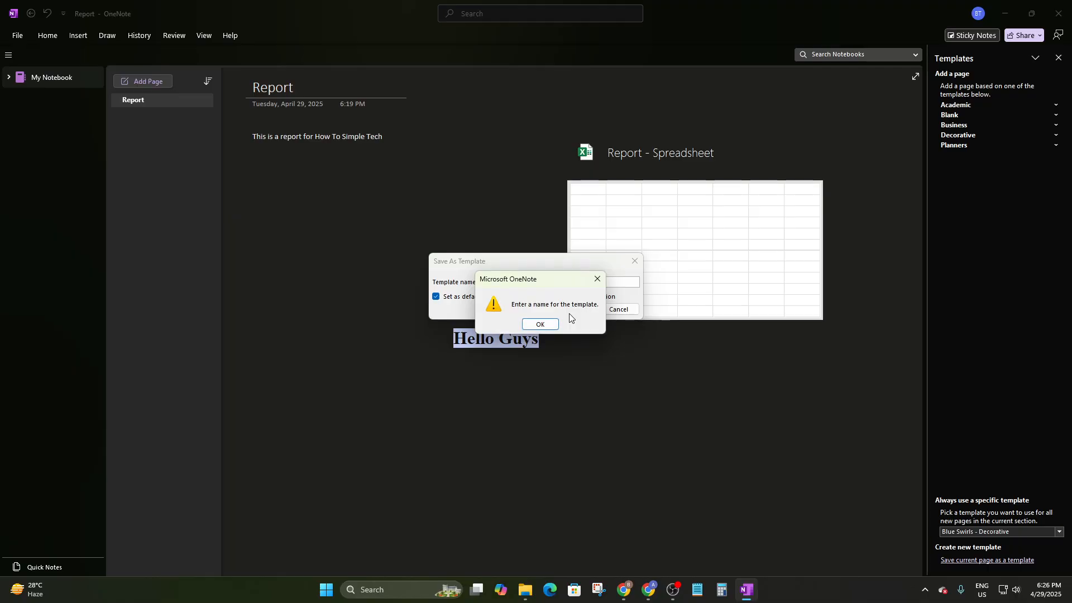
click(596, 278)
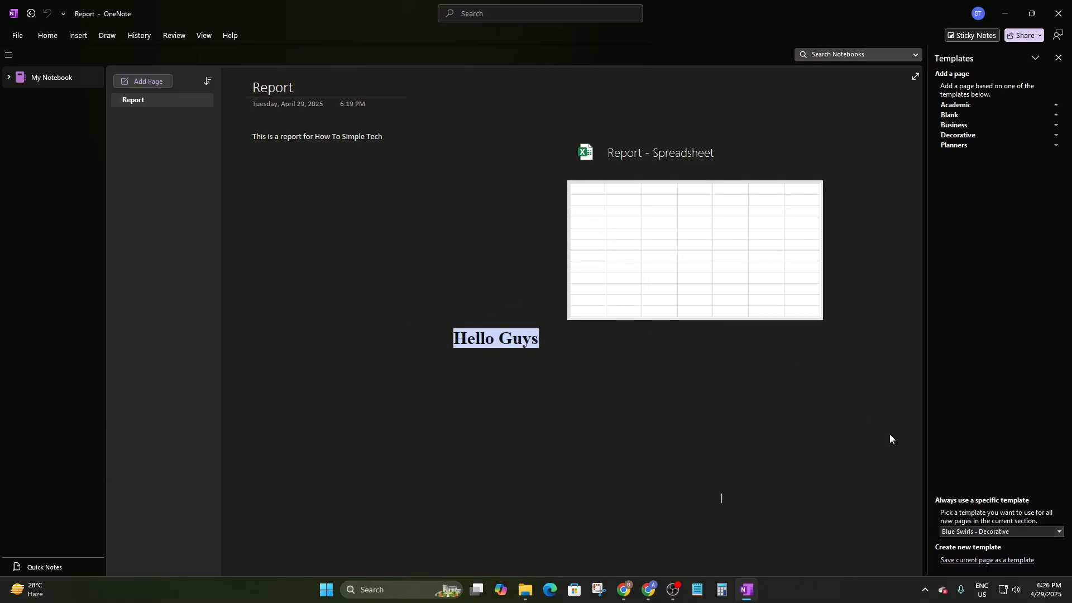
click(951, 561)
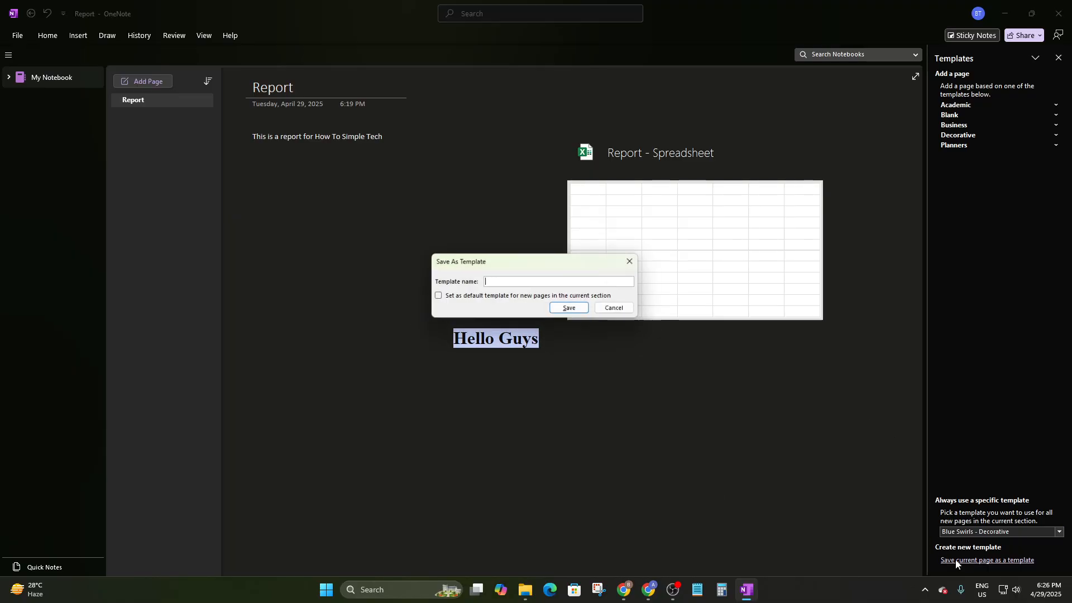
click(572, 309)
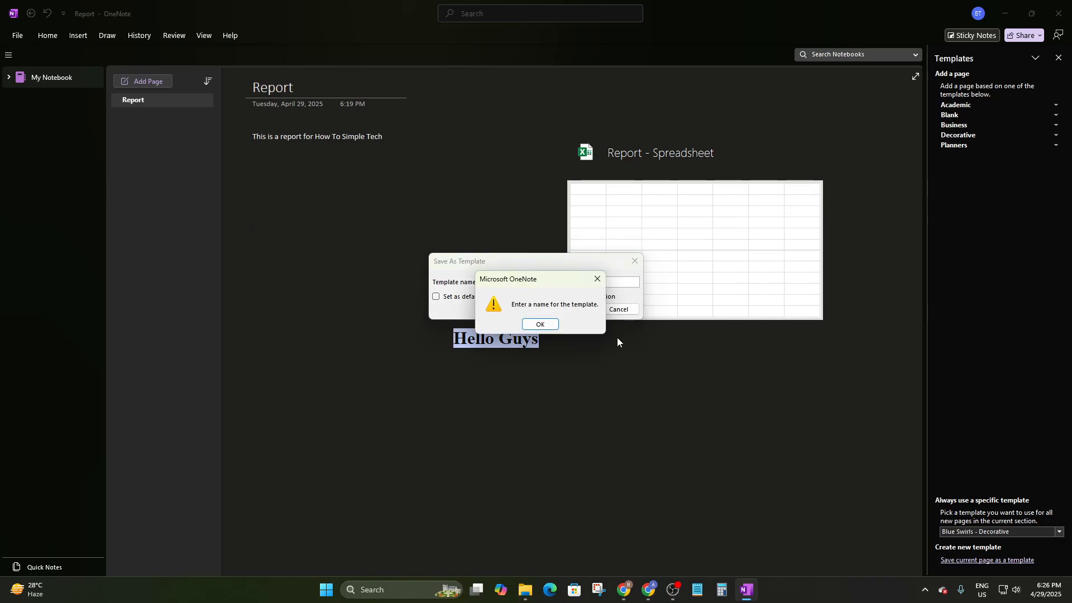
click(541, 324)
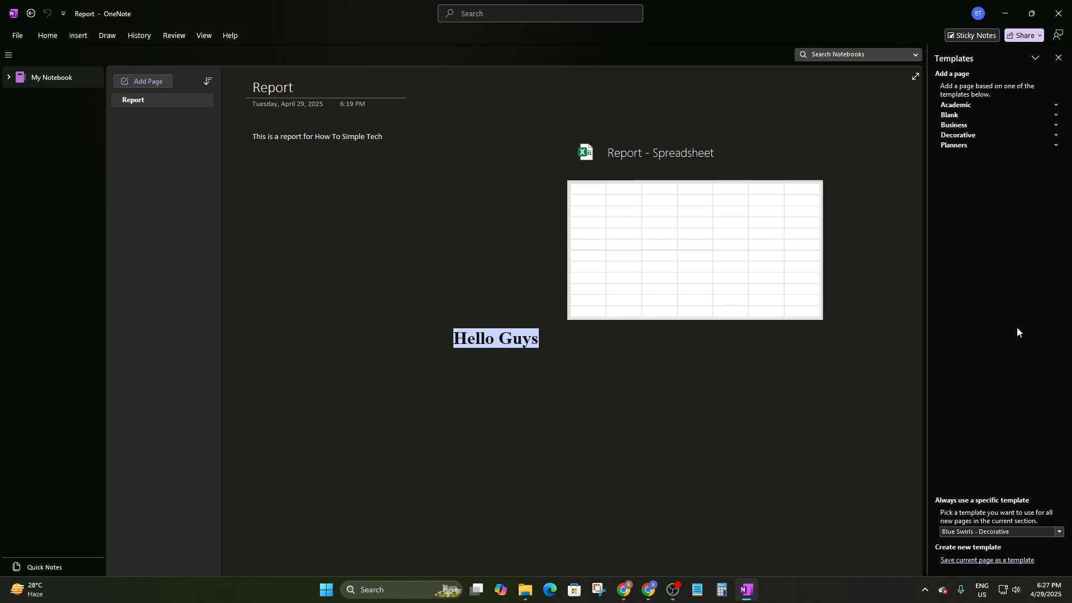
click(1058, 58)
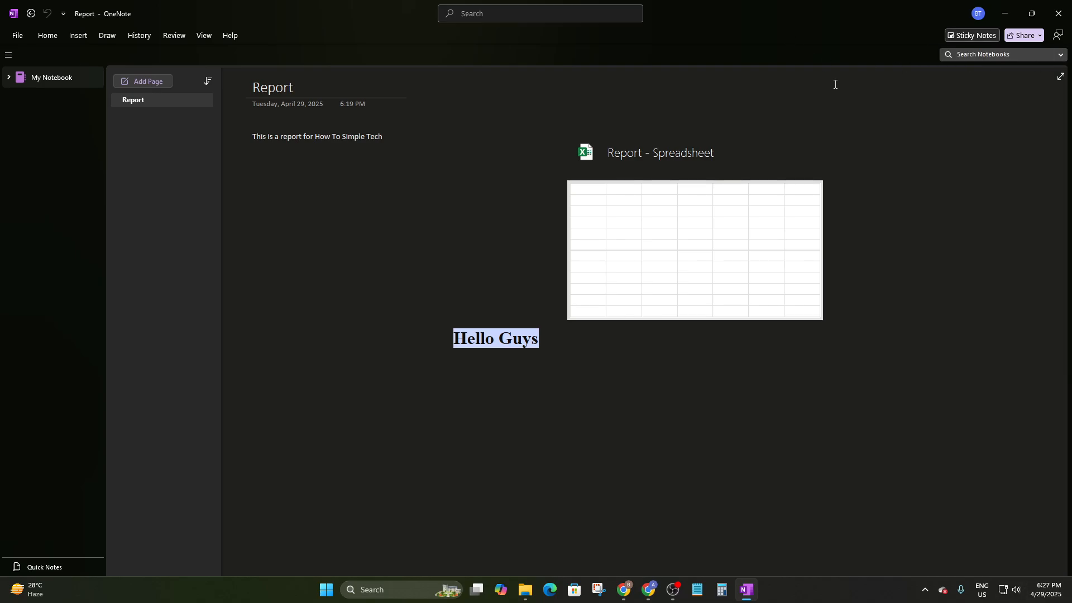
- Look over the date, time and symbol insert options, open the full symbol list, and leave it without inserting anything
click(78, 36)
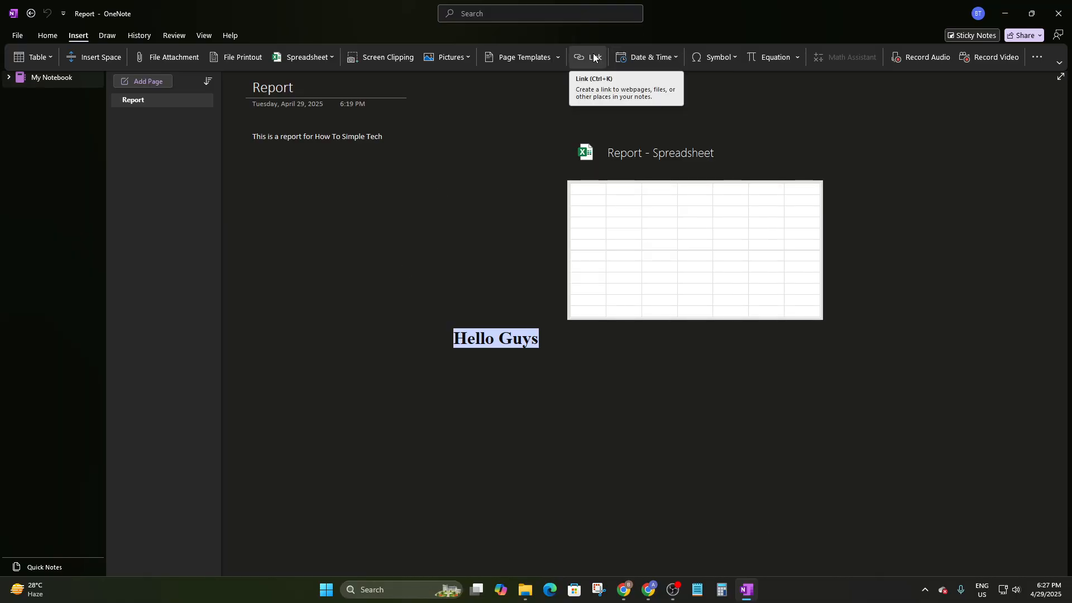
click(643, 58)
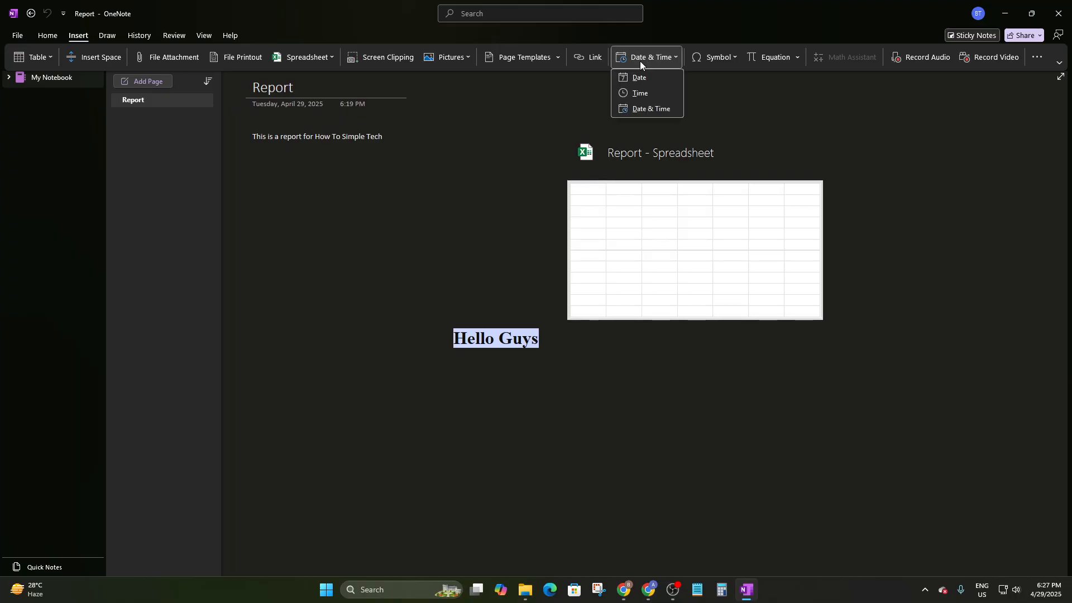
click(706, 58)
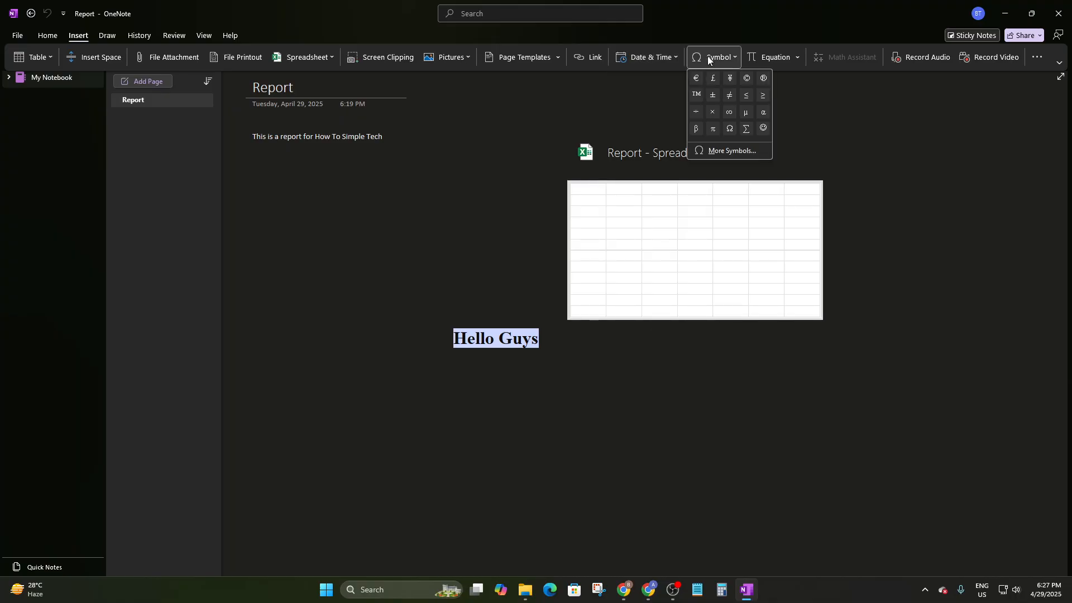
click(726, 150)
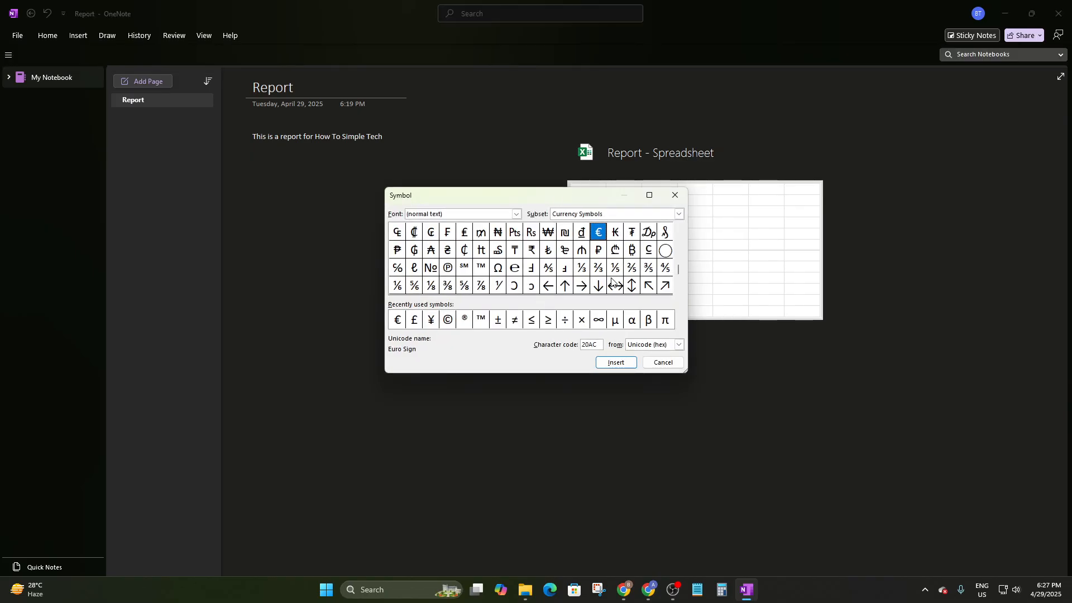
click(675, 195)
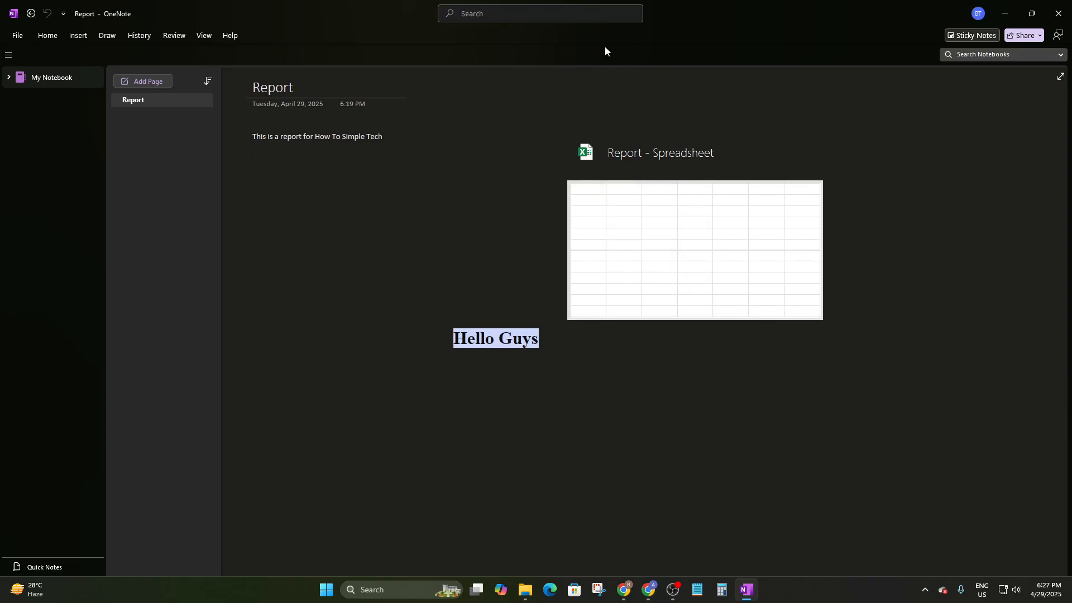
- Try freehand white pen strokes in the blank area below the report sentence, and undo each of them
click(107, 36)
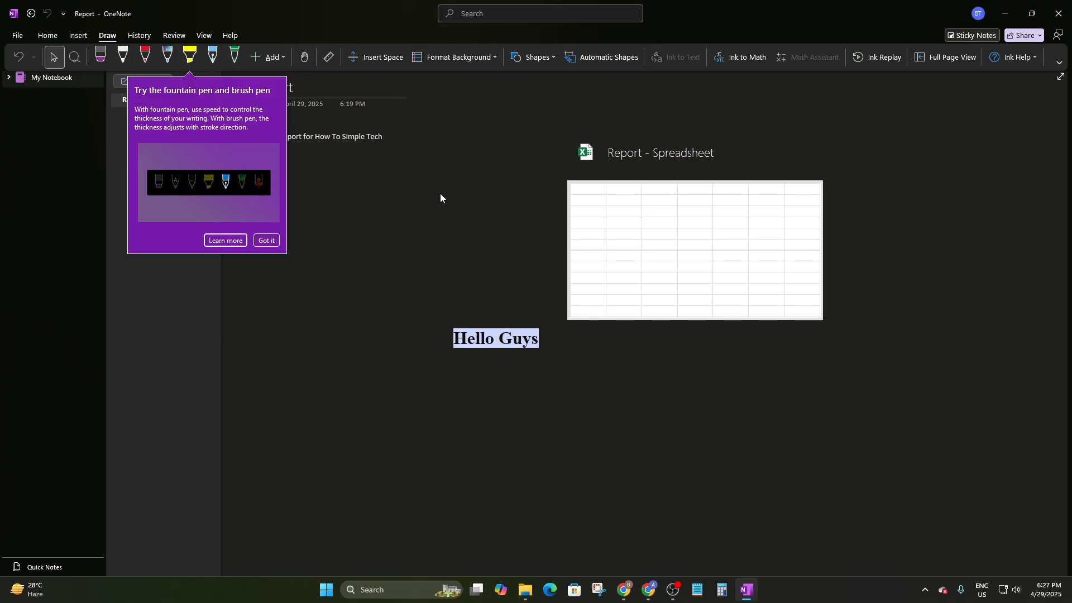
click(129, 57)
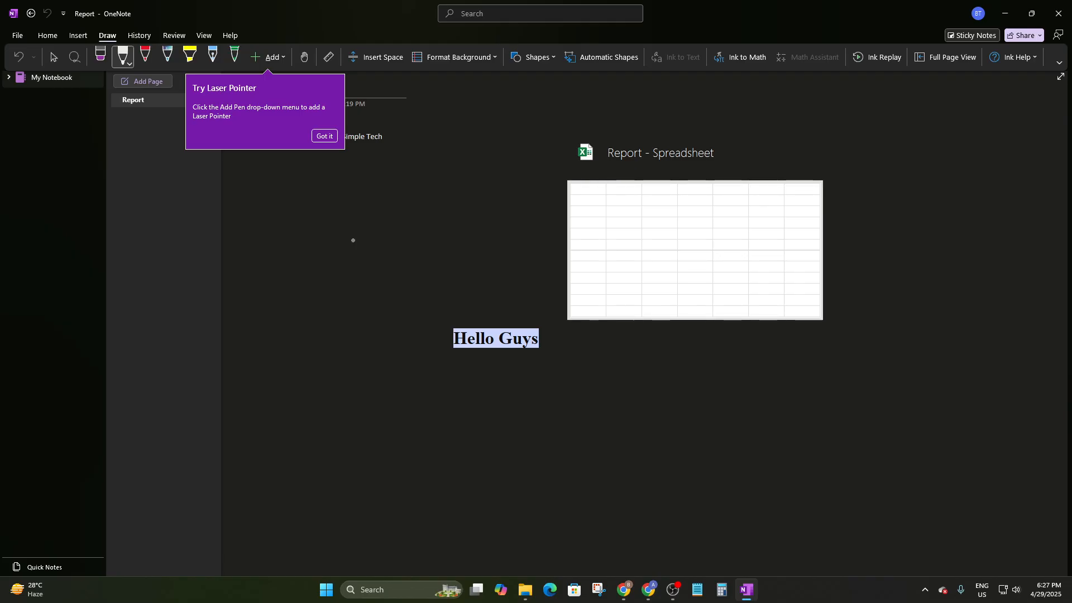
mouse_move(351, 239)
mouse_down()
mouse_move(430, 192)
mouse_move(389, 306)
mouse_up()
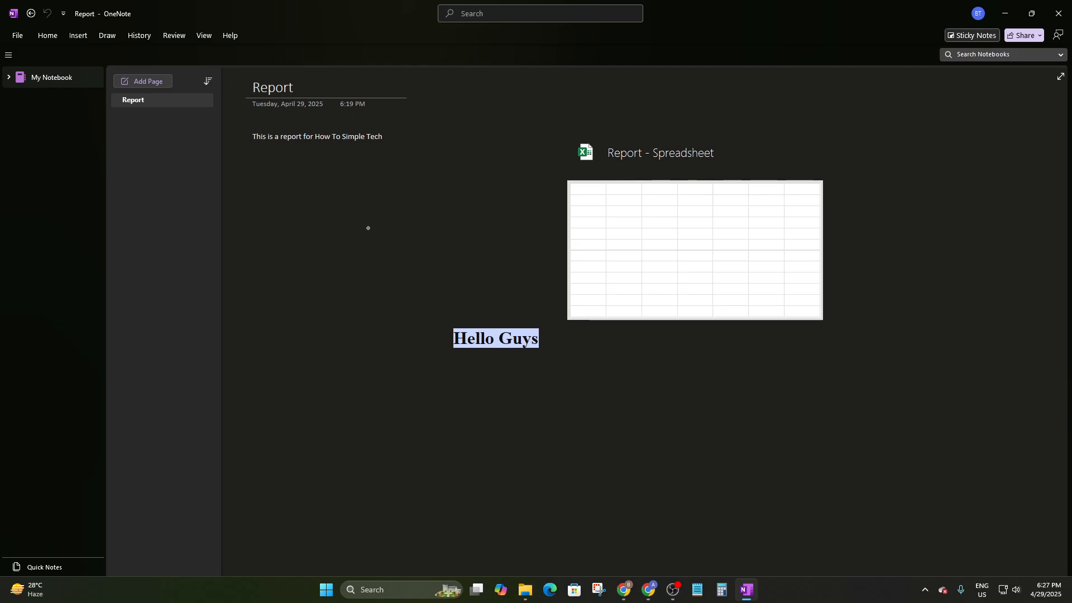
mouse_move(447, 255)
mouse_down()
mouse_move(407, 250)
mouse_move(391, 220)
mouse_move(397, 256)
mouse_move(398, 228)
mouse_move(358, 198)
mouse_up()
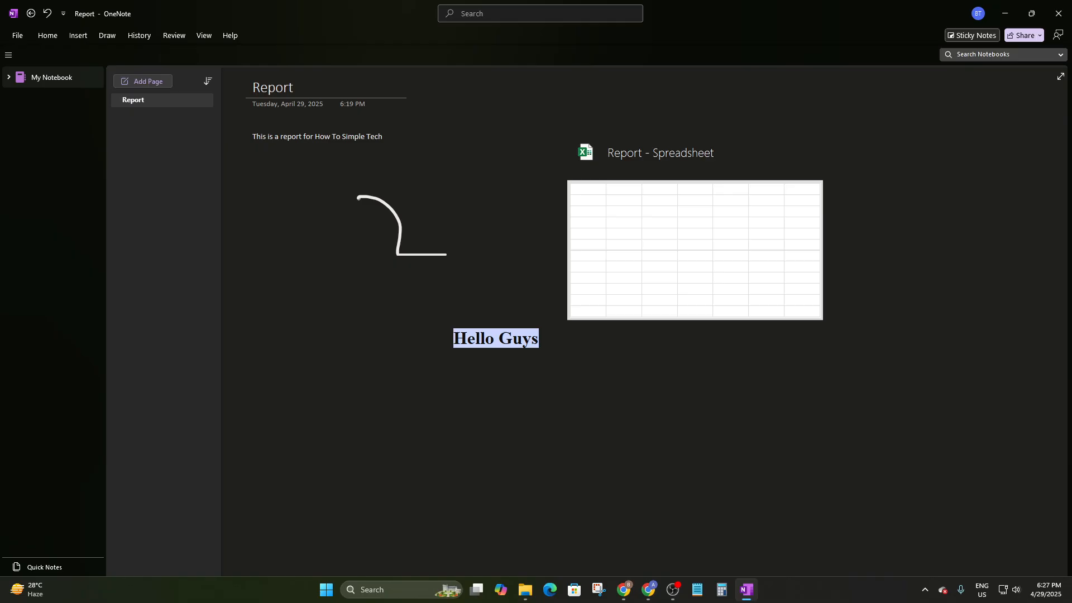
key(ctrl+z)
key(ctrl+z)
key(ctrl+z)
key(ctrl+z)
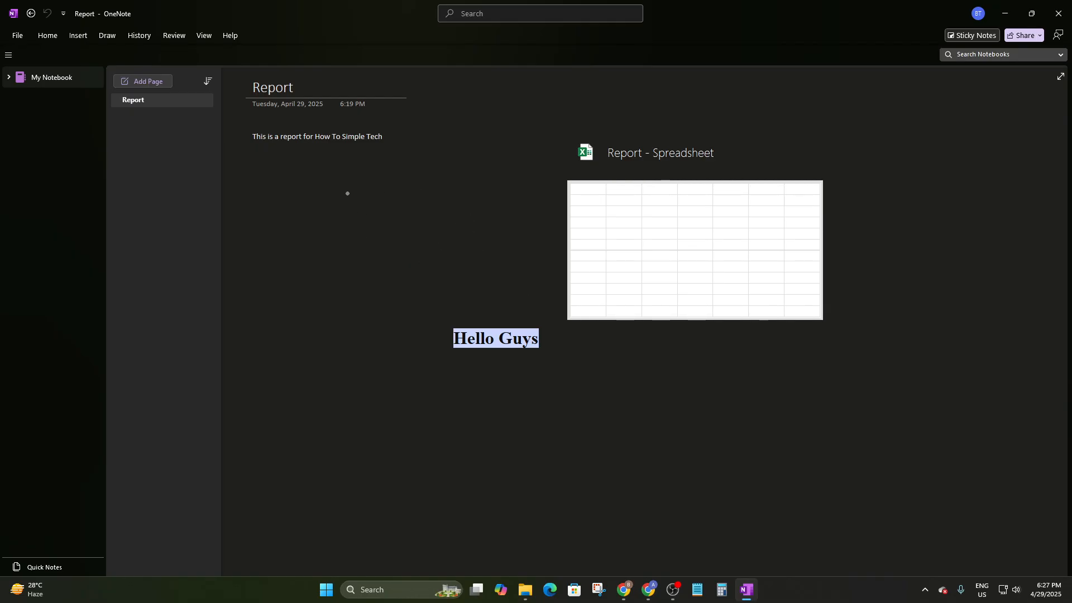
mouse_move(337, 204)
mouse_down()
mouse_move(340, 258)
mouse_move(472, 277)
mouse_up()
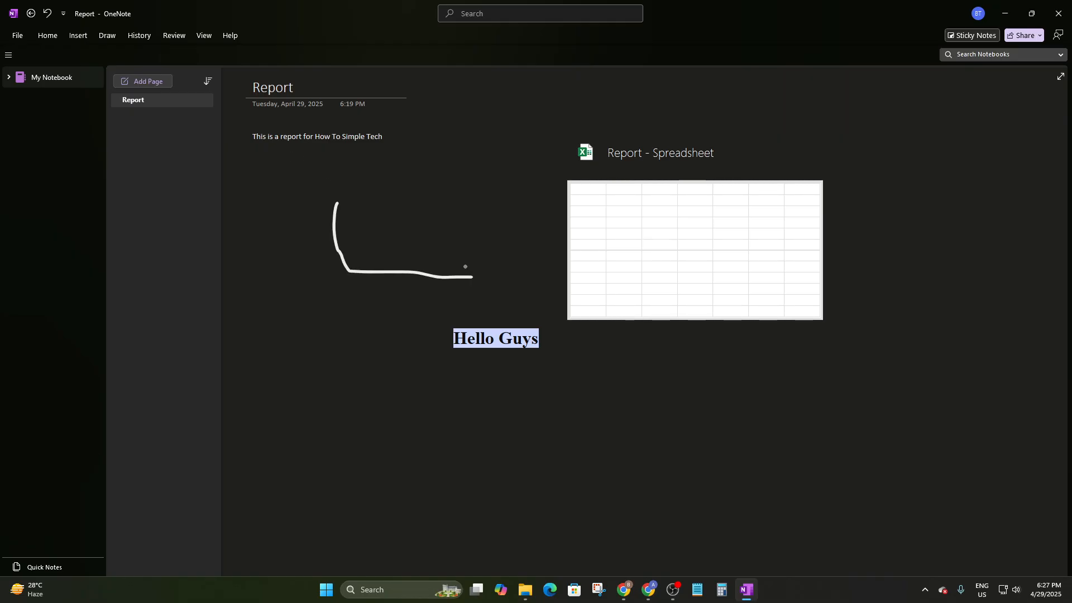
key(ctrl+z)
- Sketch a video play-button icon, a rectangle with a triangle inside, using the white pen, and undo all its strokes
mouse_move(347, 191)
mouse_down()
mouse_move(347, 243)
mouse_move(474, 237)
mouse_up()
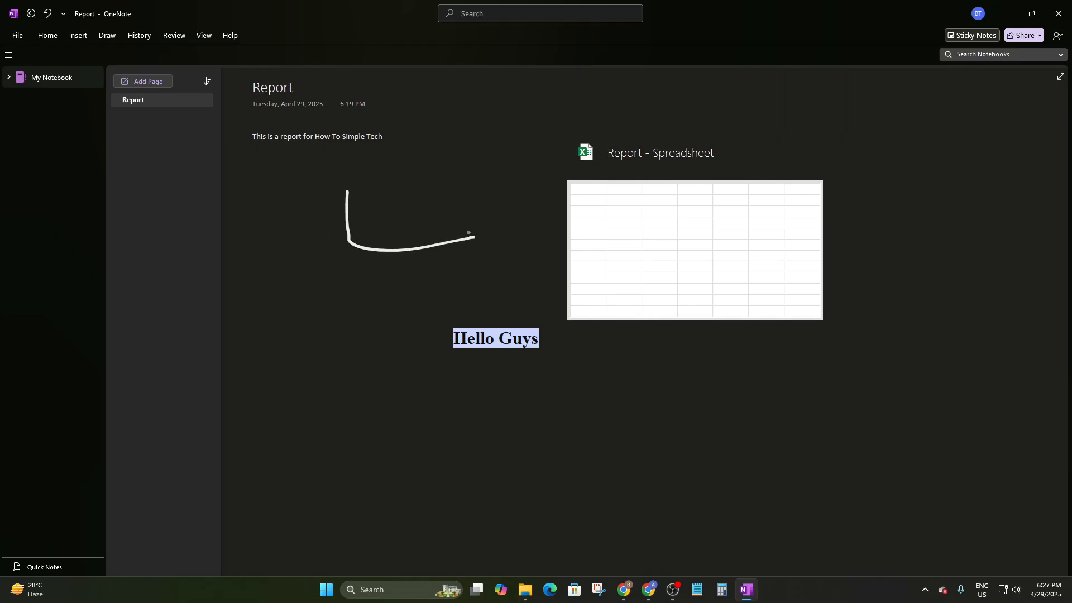
mouse_move(352, 195)
mouse_down()
mouse_move(424, 193)
mouse_move(465, 205)
mouse_move(463, 244)
mouse_up()
mouse_move(385, 210)
mouse_down()
mouse_move(392, 235)
mouse_move(385, 226)
mouse_move(415, 218)
mouse_move(383, 232)
mouse_up()
key(ctrl+z)
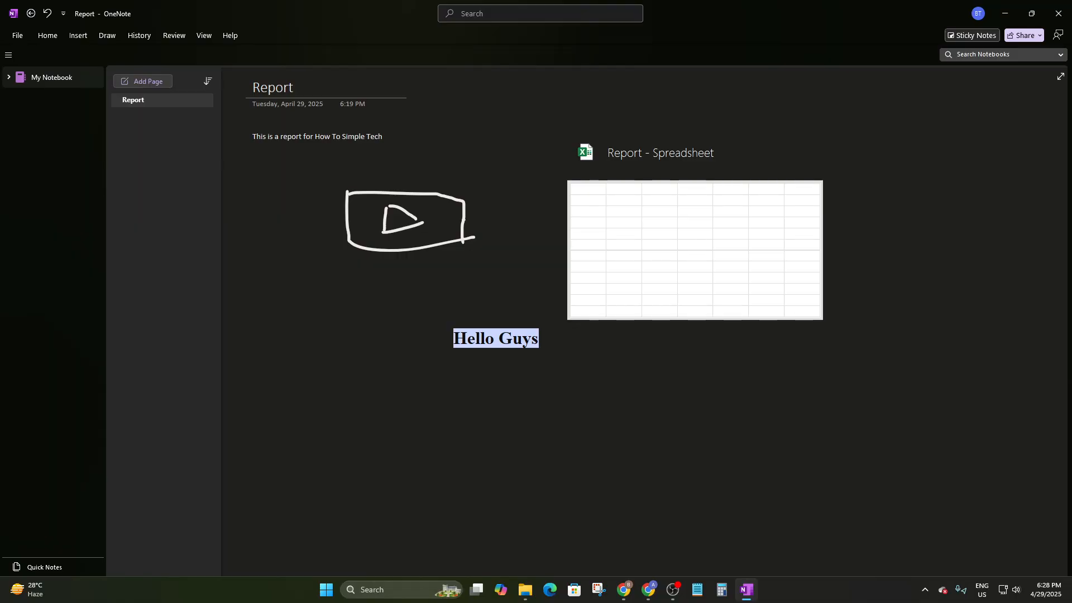
key(ctrl+z)
key(ctrl+z)
key(ctrl+z)
key(ctrl+z)
key(ctrl+z)
- Look over the page history and review options, view the empty Thesaurus, and close it
click(139, 35)
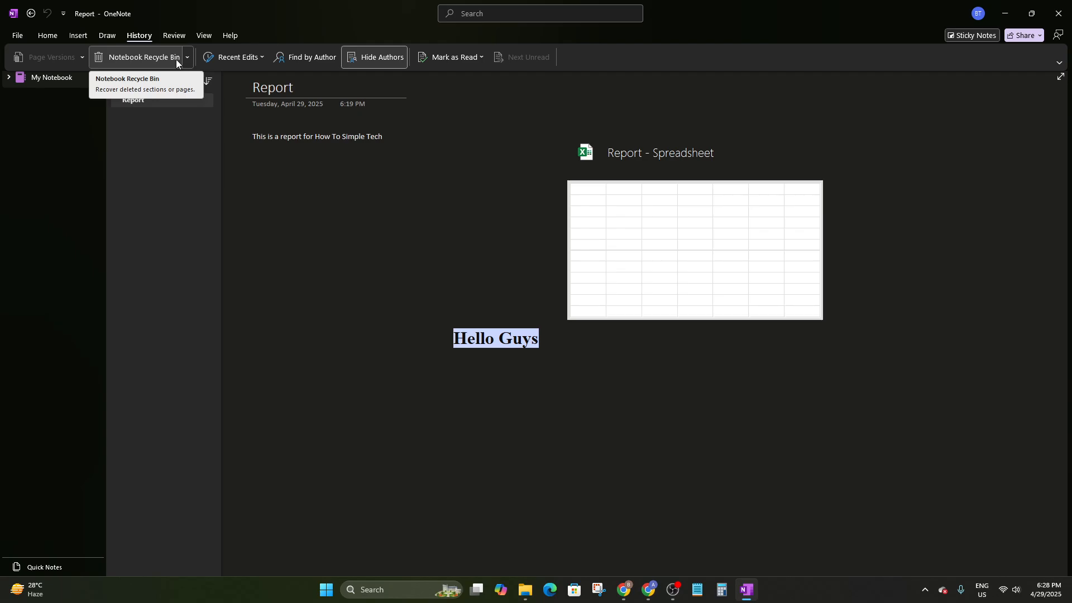
click(172, 36)
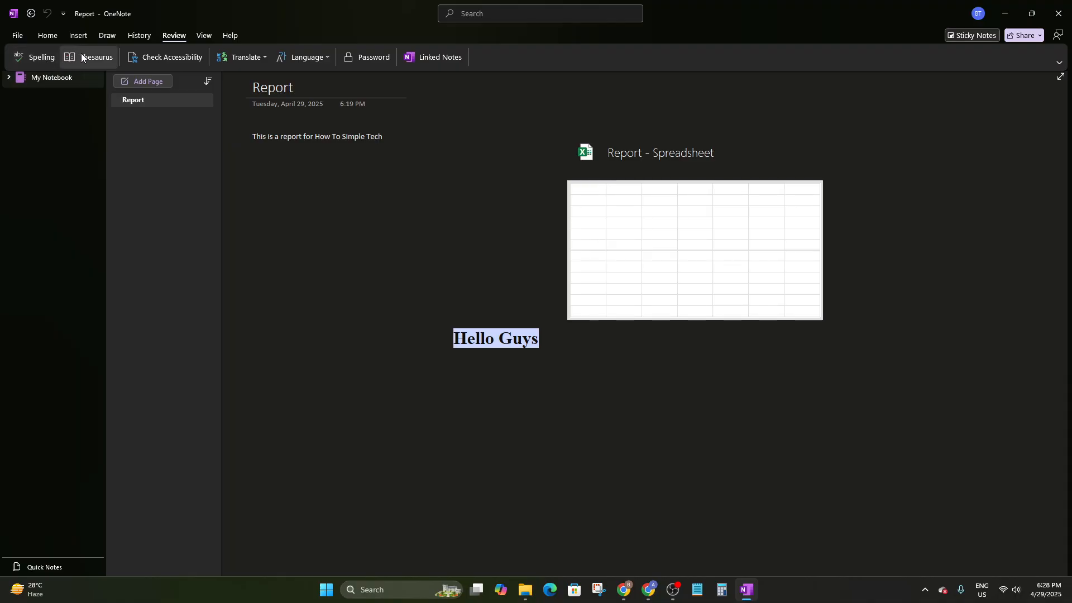
click(103, 58)
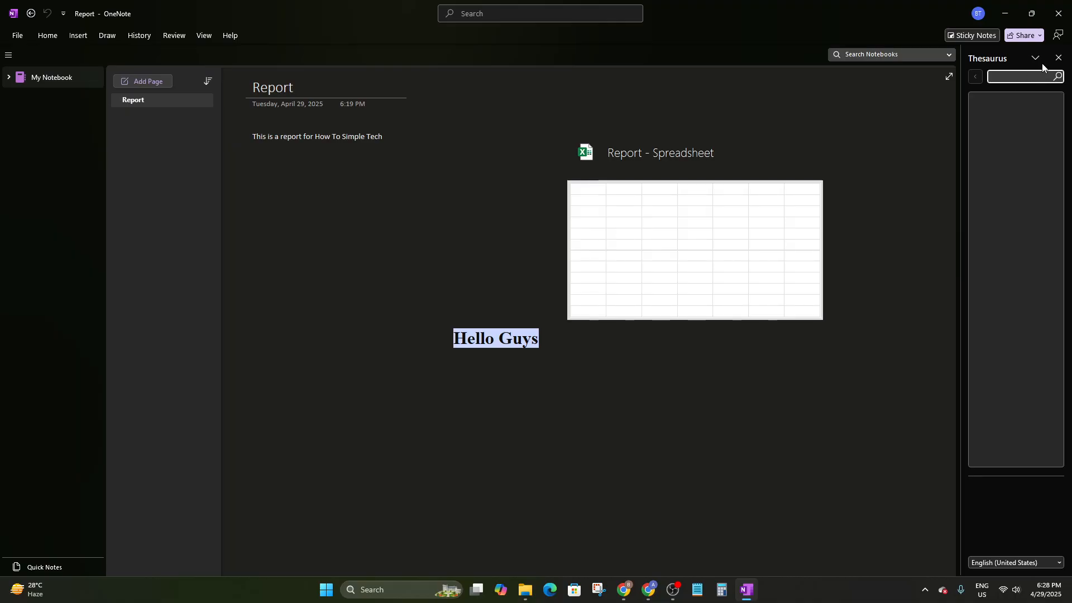
click(1058, 58)
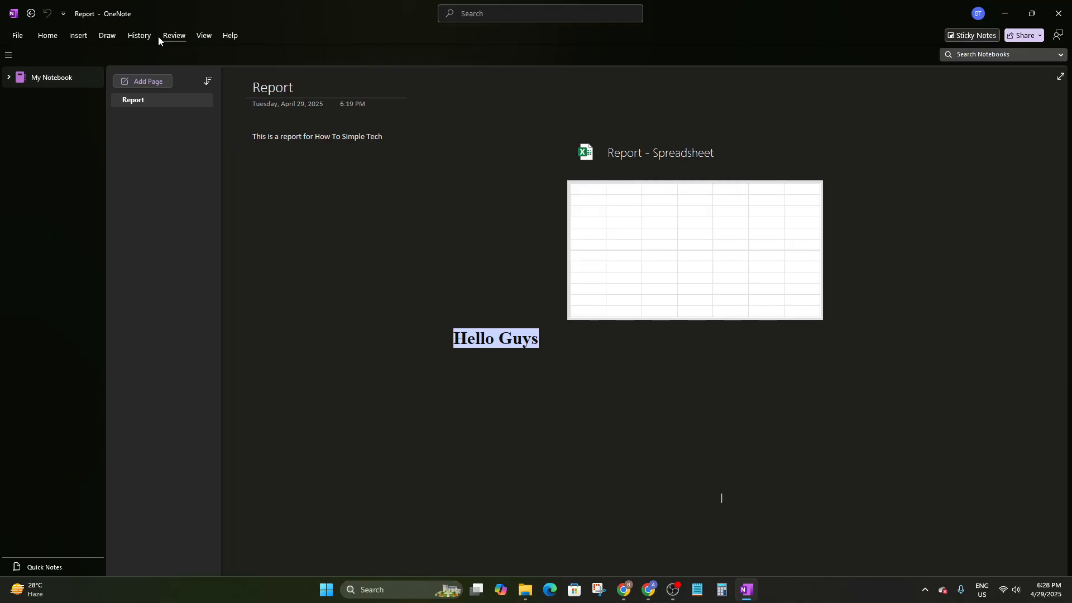
- Load the sentence "This is a report for How To Simple Tech" into the Translator and accept its data notice
click(173, 35)
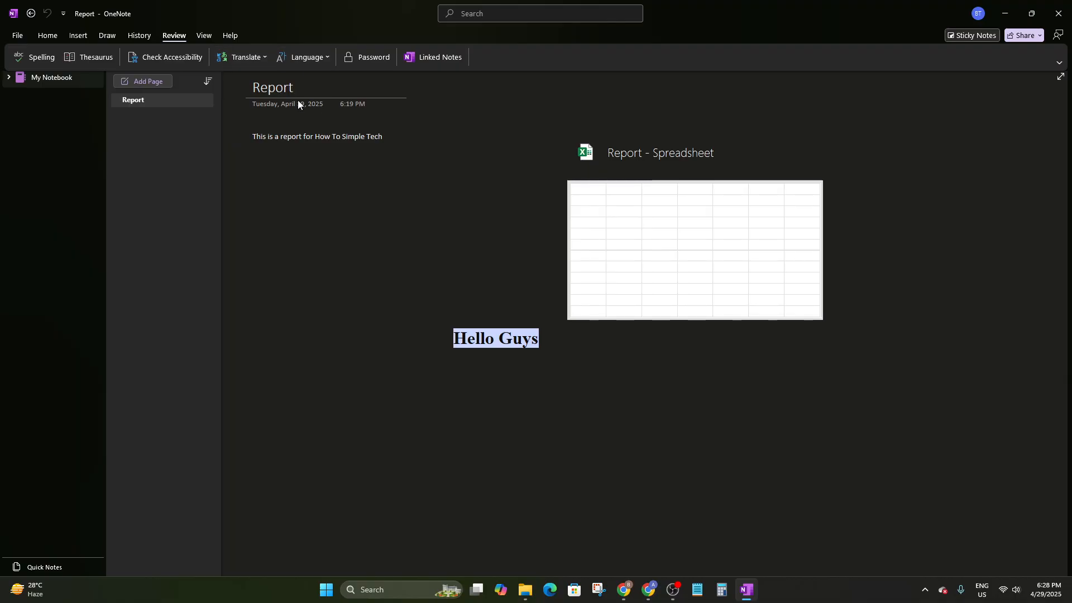
click(252, 54)
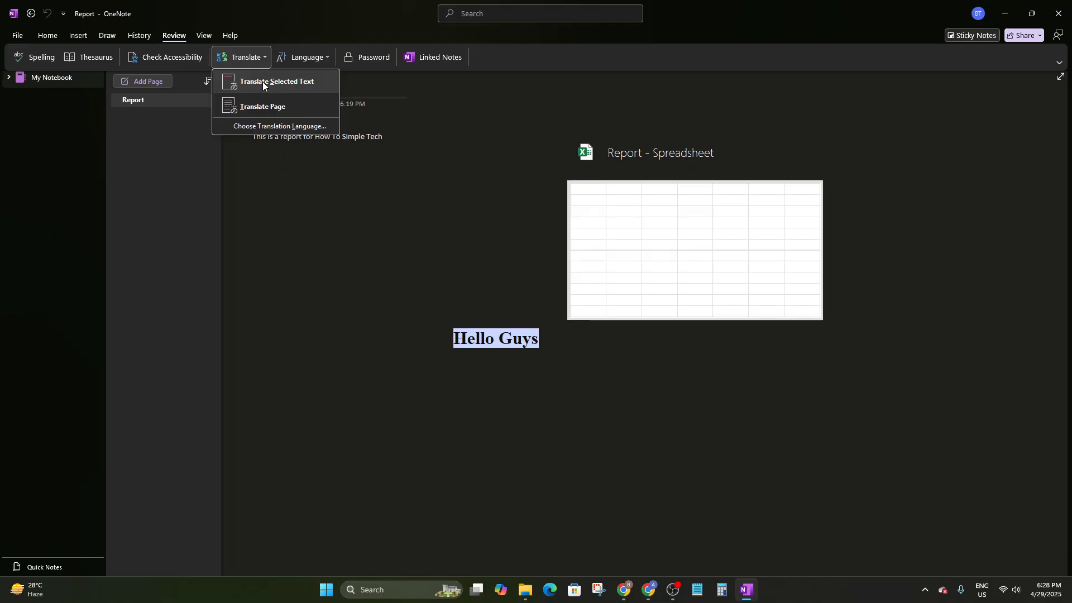
click(262, 82)
drag(383, 136, 220, 142)
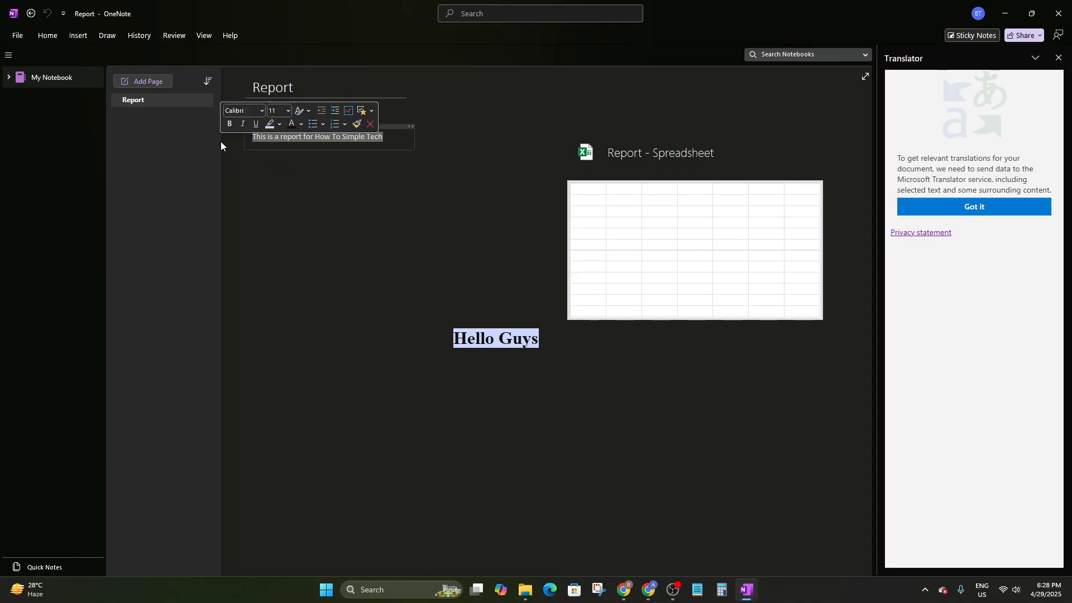
click(977, 209)
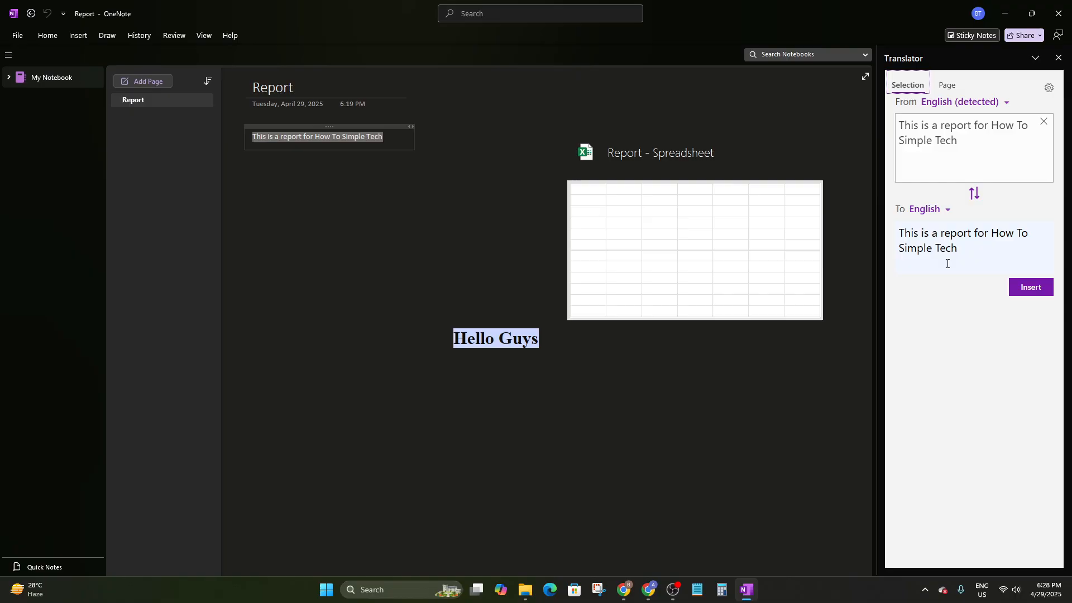
- Browse the available target languages for the translation and close the Translator without inserting a translation
click(940, 209)
scroll(933, 284, down, 20)
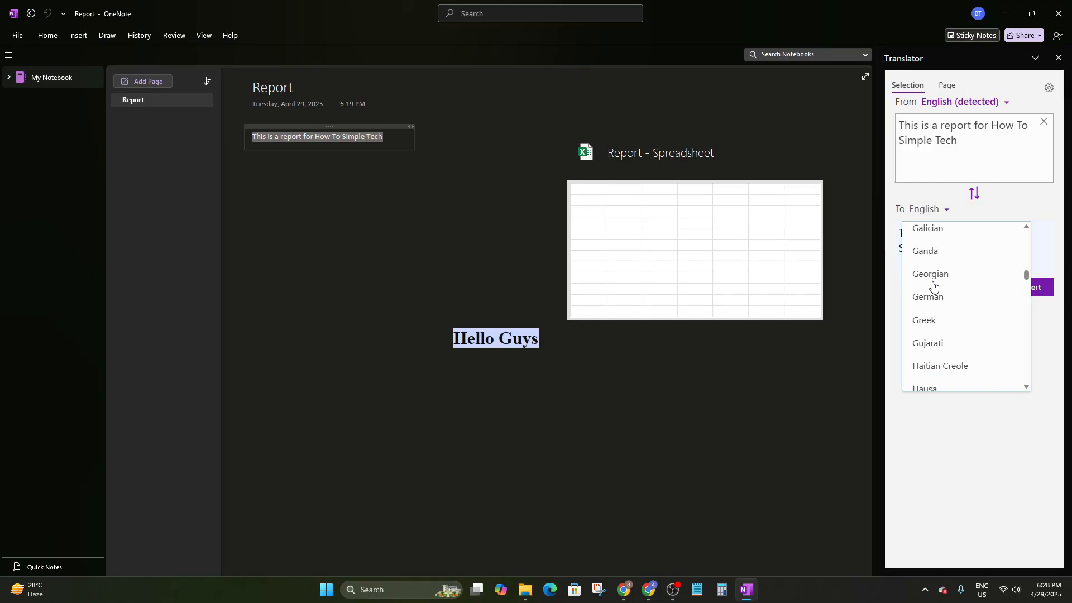
click(454, 271)
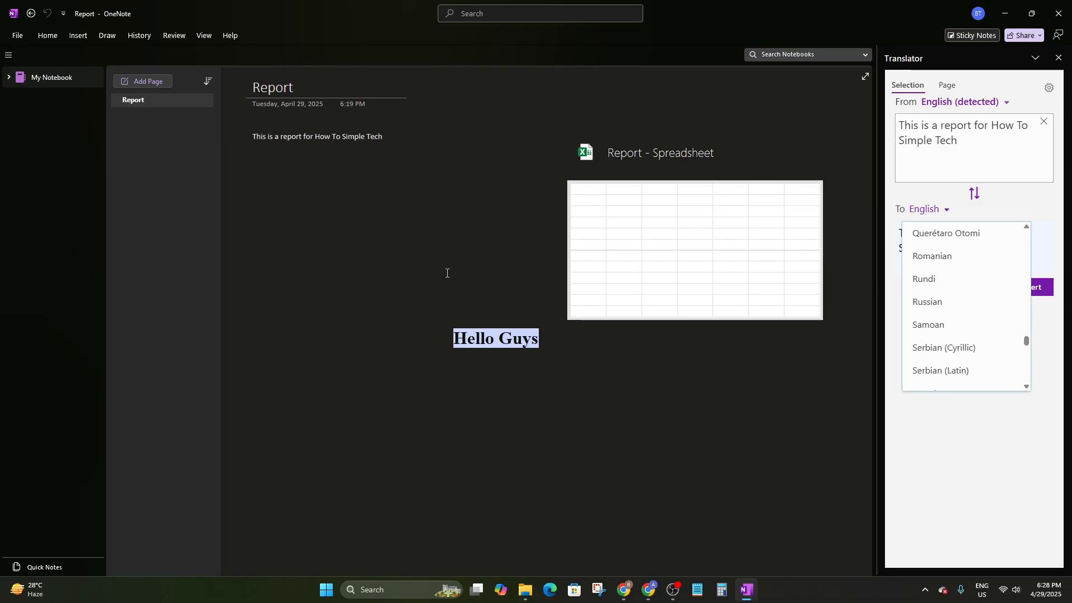
click(1059, 57)
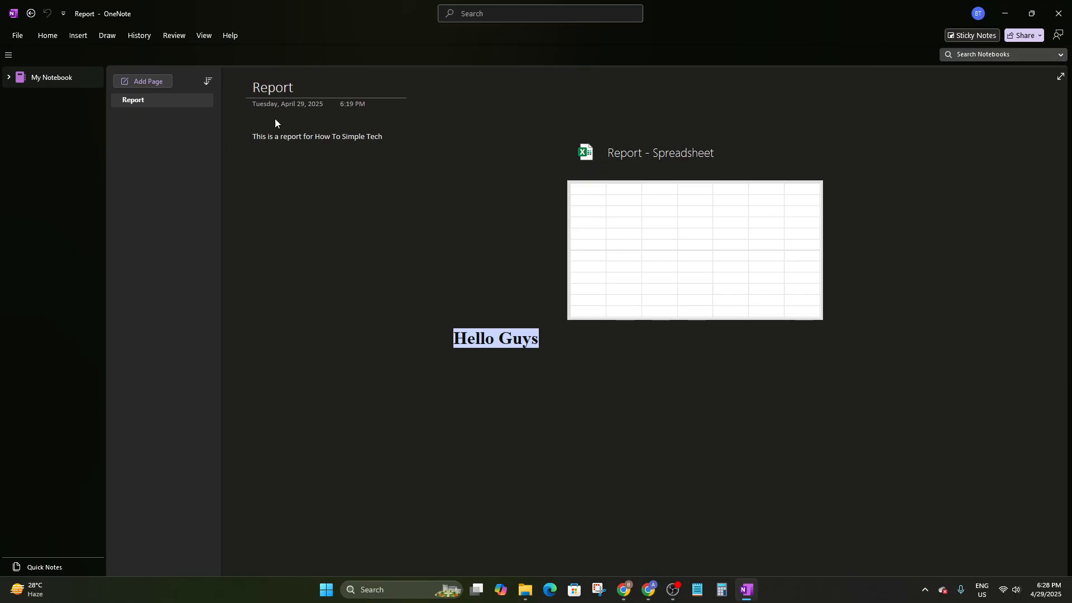